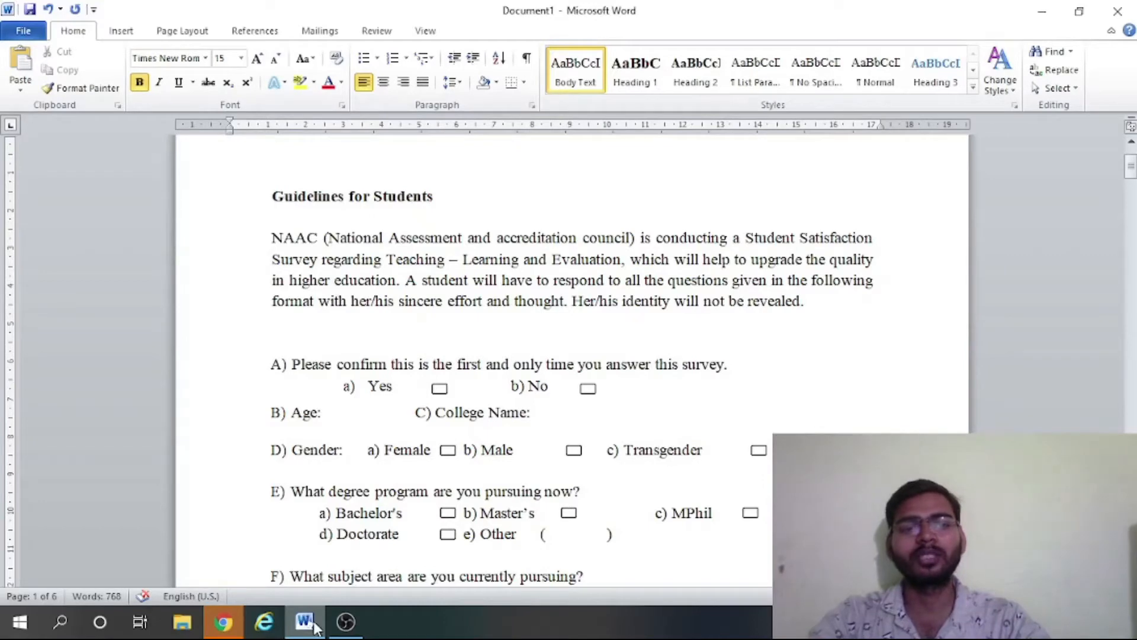
# - Set the spacing before the NAAC introduction paragraph to 24 pt
pyautogui.click(497, 280)
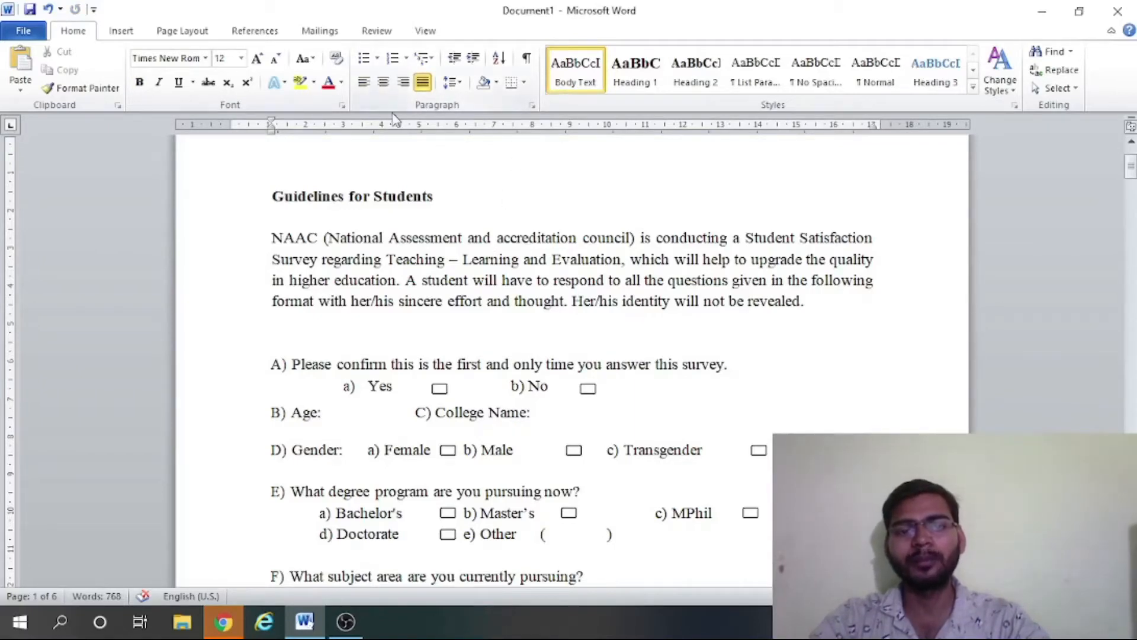
pyautogui.click(532, 107)
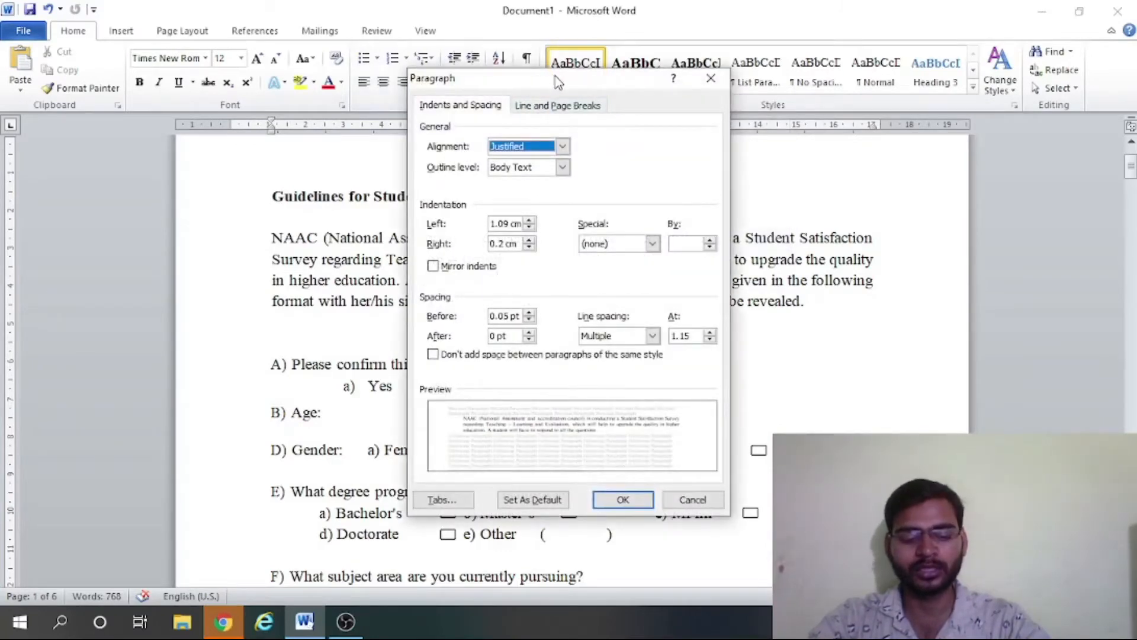
pyautogui.moveTo(557, 82); pyautogui.dragTo(450, 66)
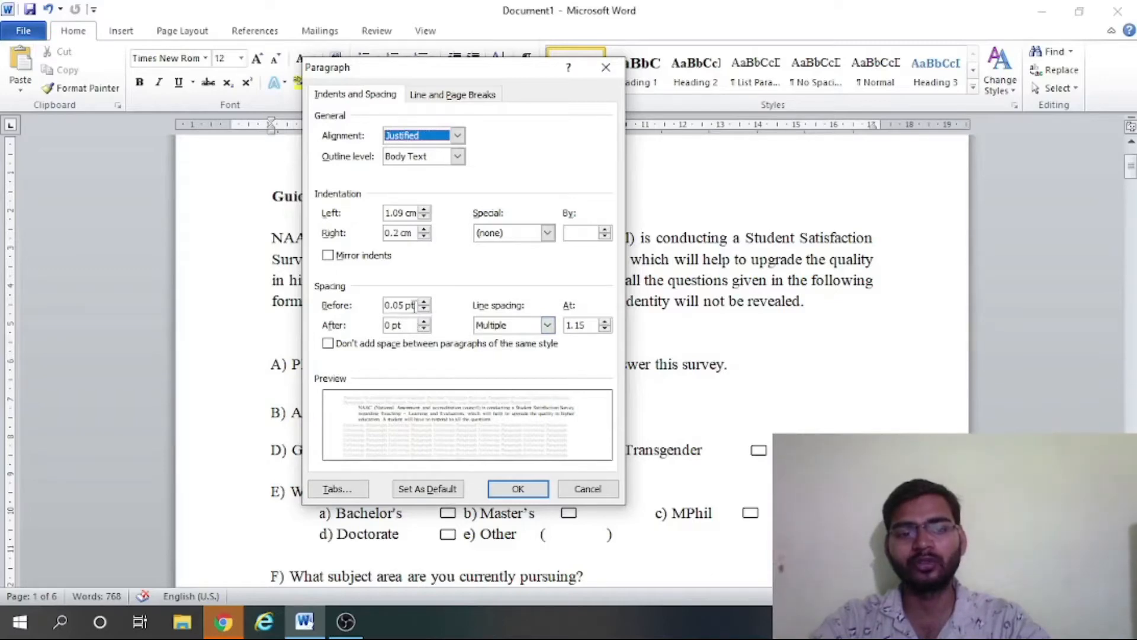
pyautogui.click(424, 303)
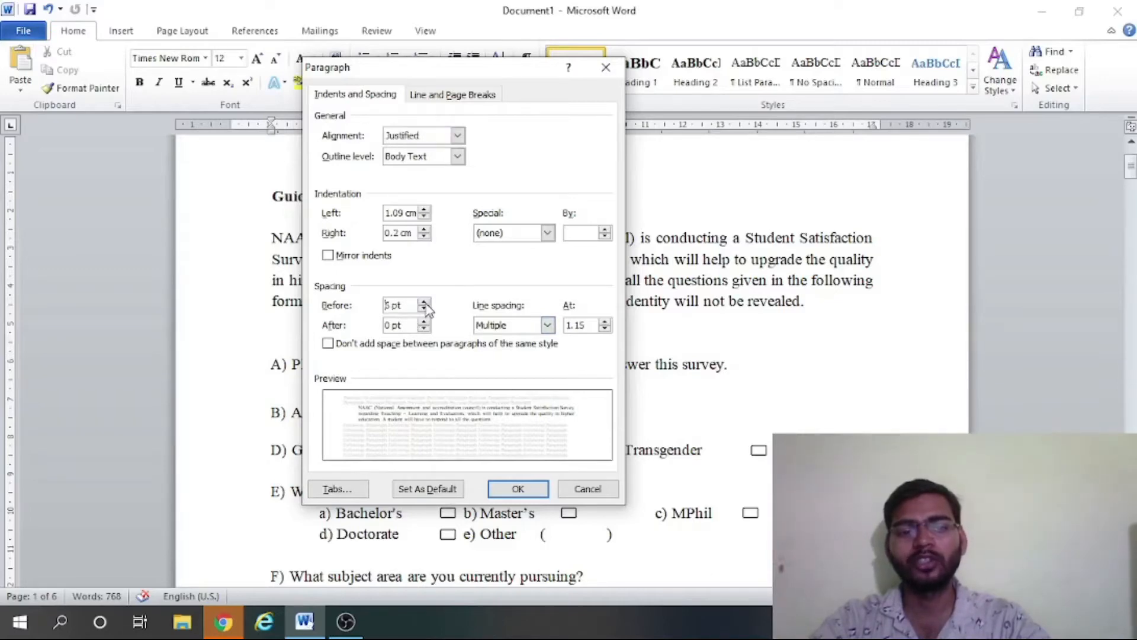
pyautogui.click(424, 303)
pyautogui.click(424, 303)
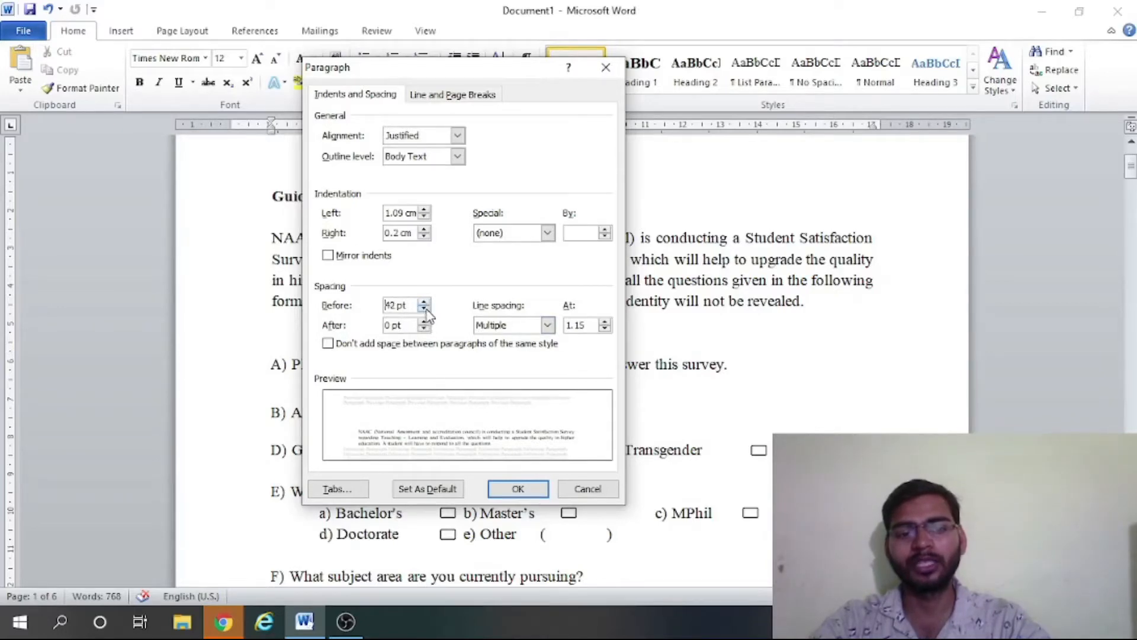
pyautogui.click(424, 309)
pyautogui.click(424, 308)
pyautogui.click(424, 308)
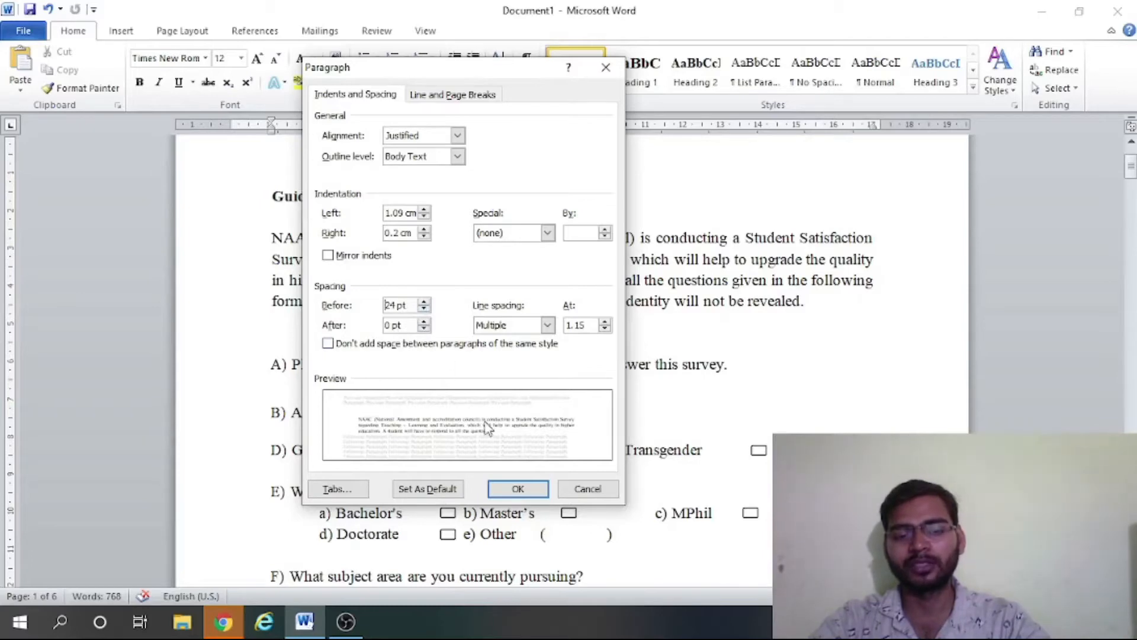
pyautogui.click(510, 491)
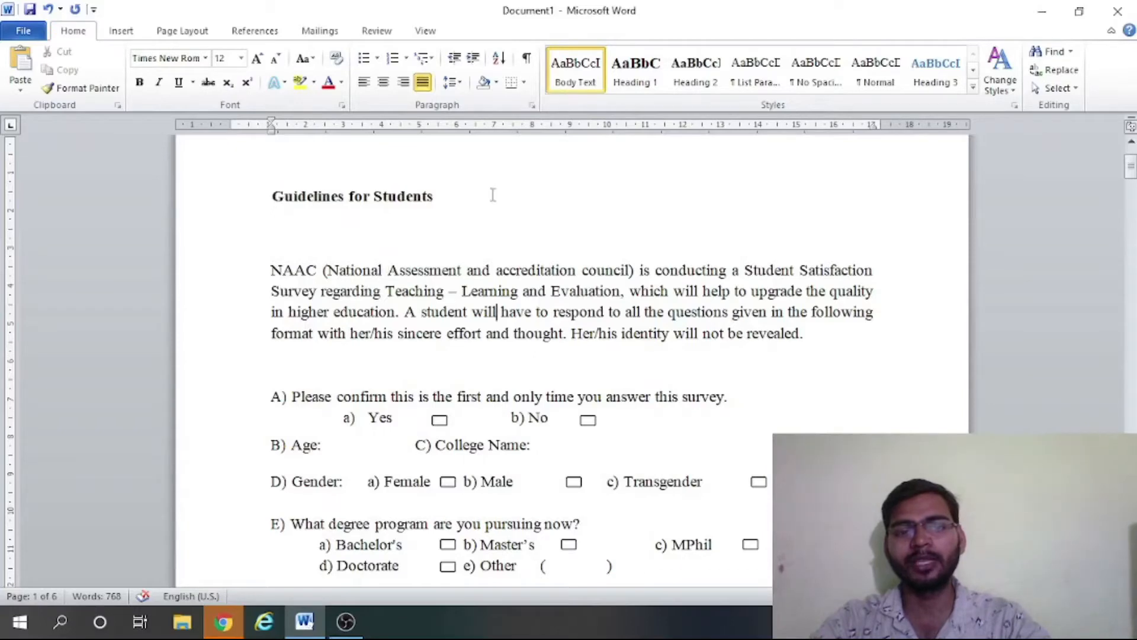
# - Set the spacing after the NAAC introduction paragraph to 20 pt
pyautogui.click(535, 110)
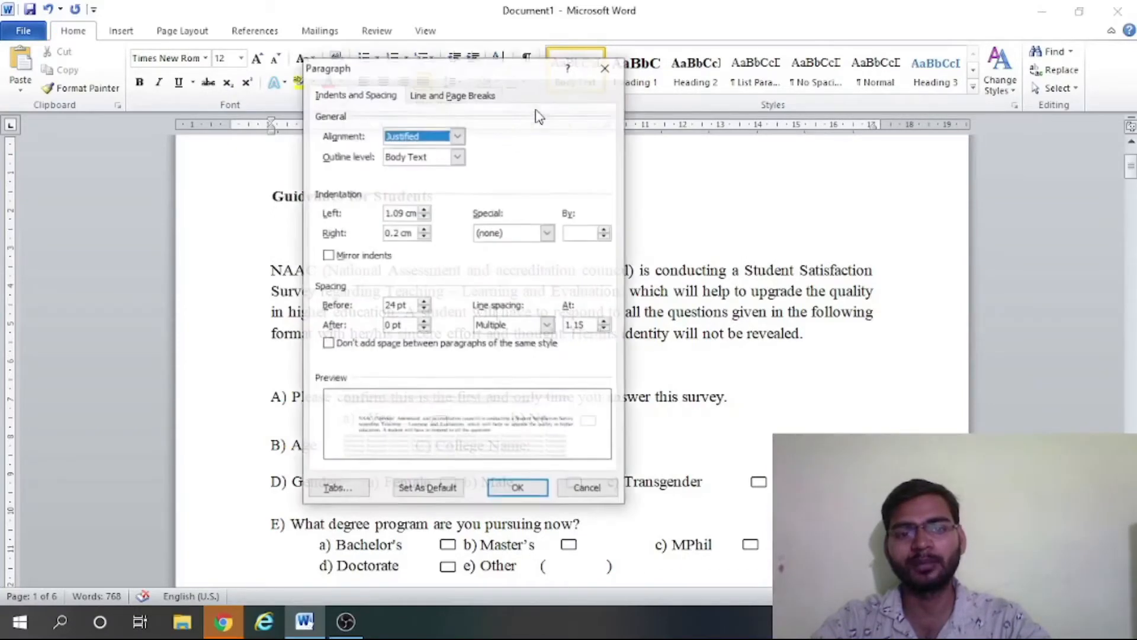
pyautogui.click(419, 325)
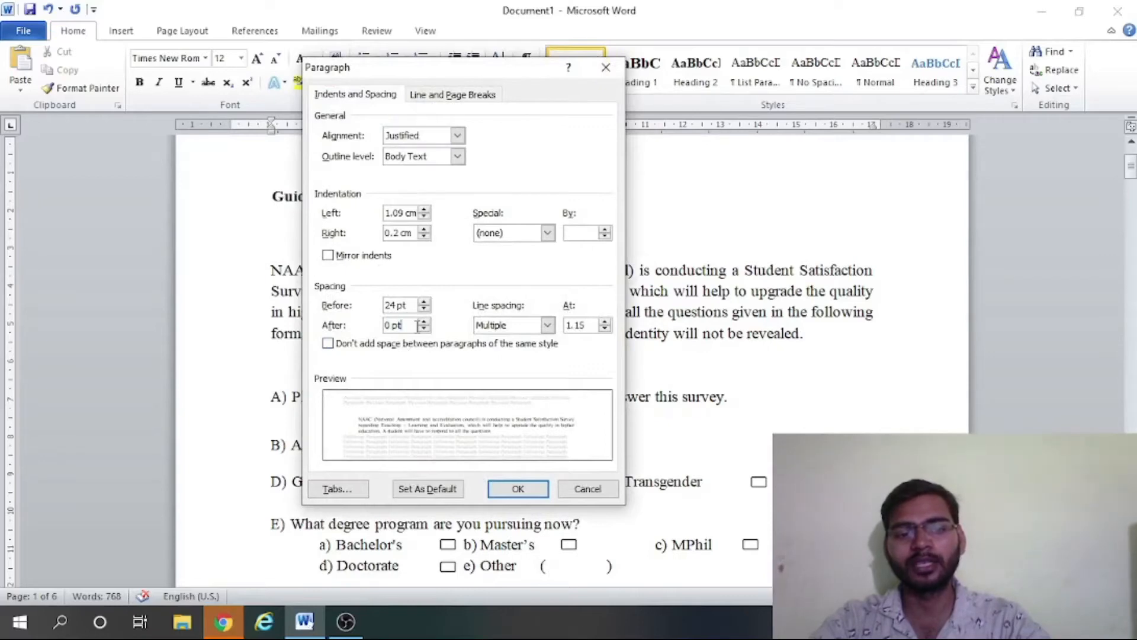
pyautogui.doubleClick(418, 325)
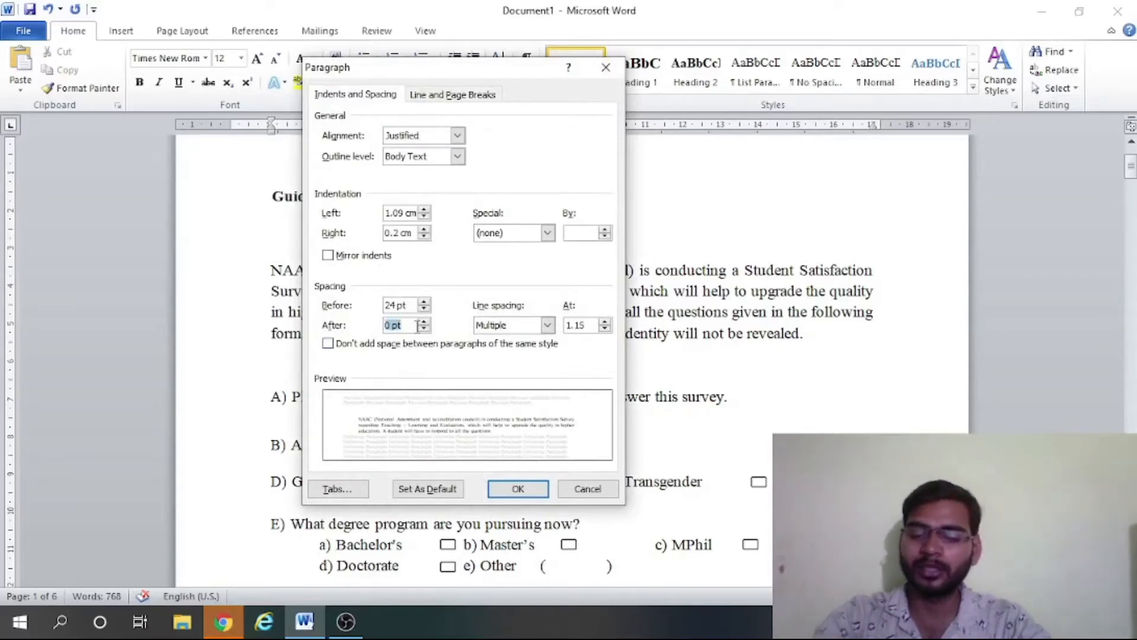
pyautogui.write('20')
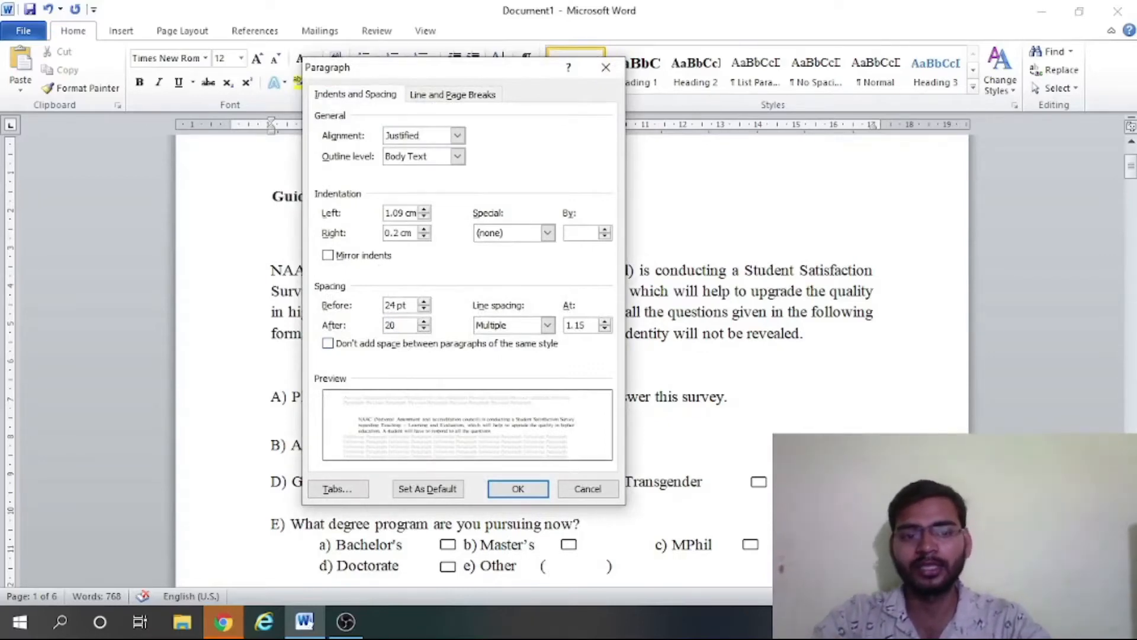
pyautogui.press('Return')
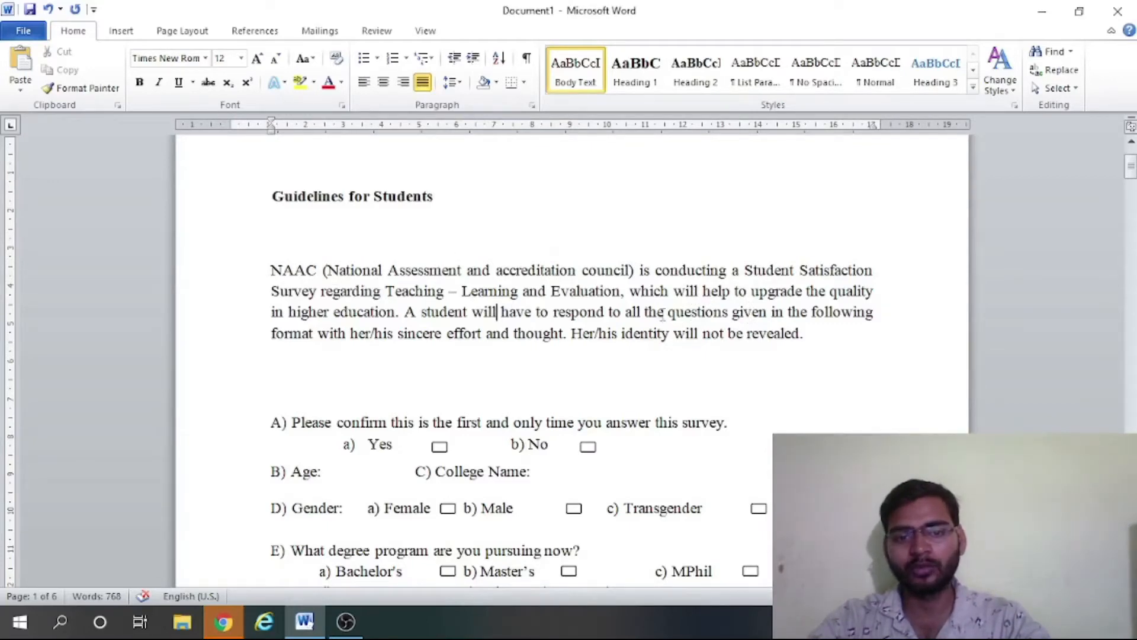
pyautogui.click(551, 291)
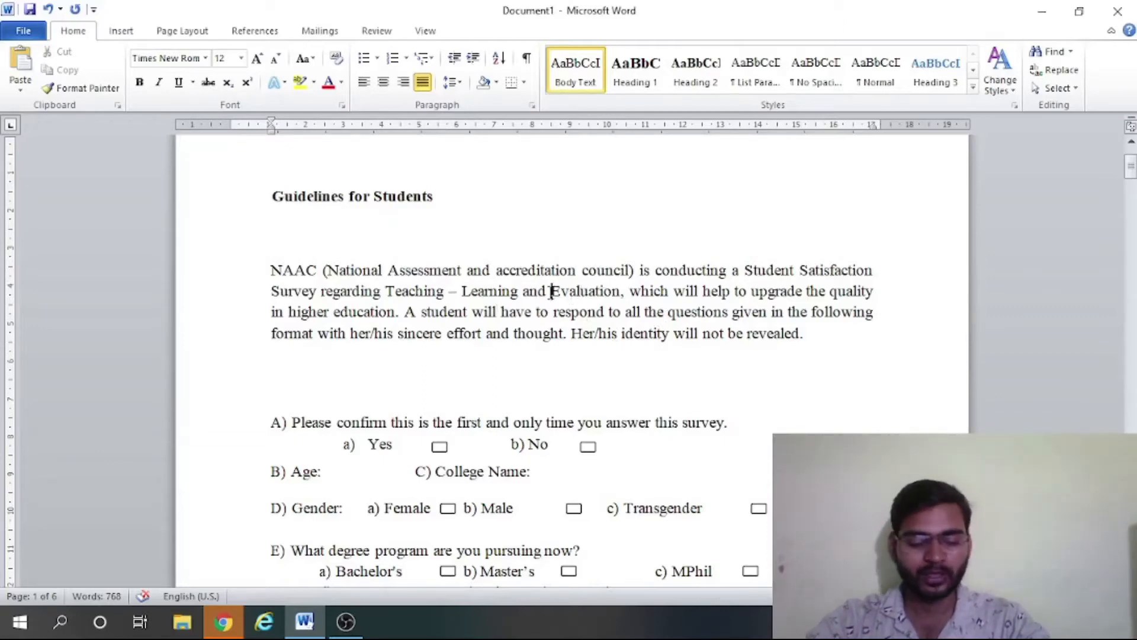
pyautogui.moveTo(552, 292); pyautogui.dragTo(863, 286)
pyautogui.click(862, 290)
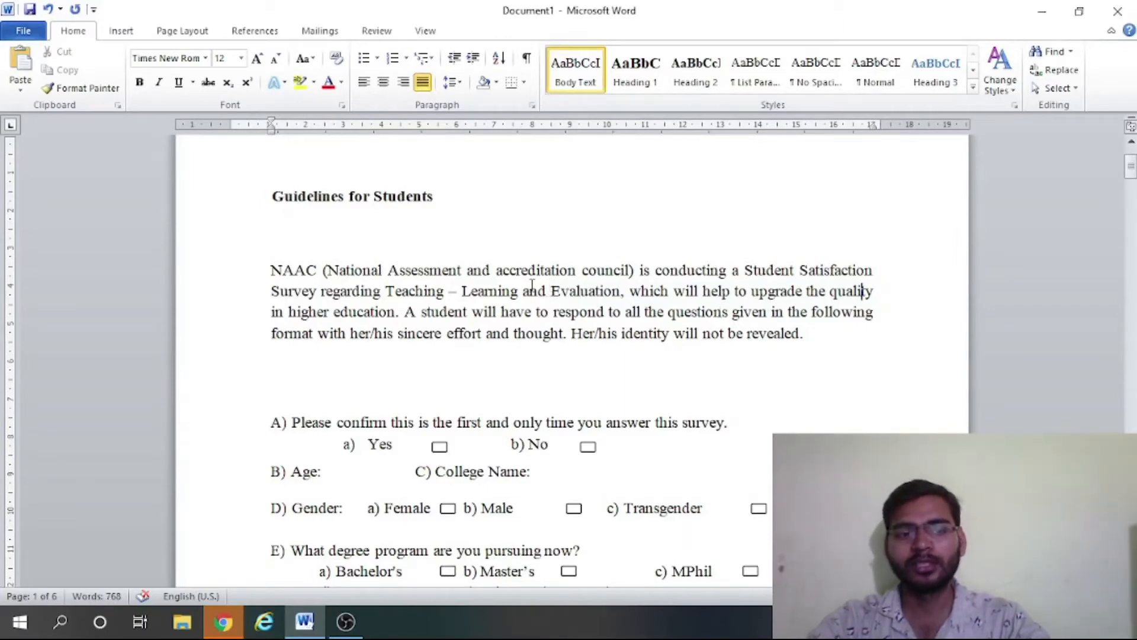
# - Enlarge the text of the whole document so the NAAC paragraph is 20 pt
pyautogui.hotkey('ctrl', 'a')
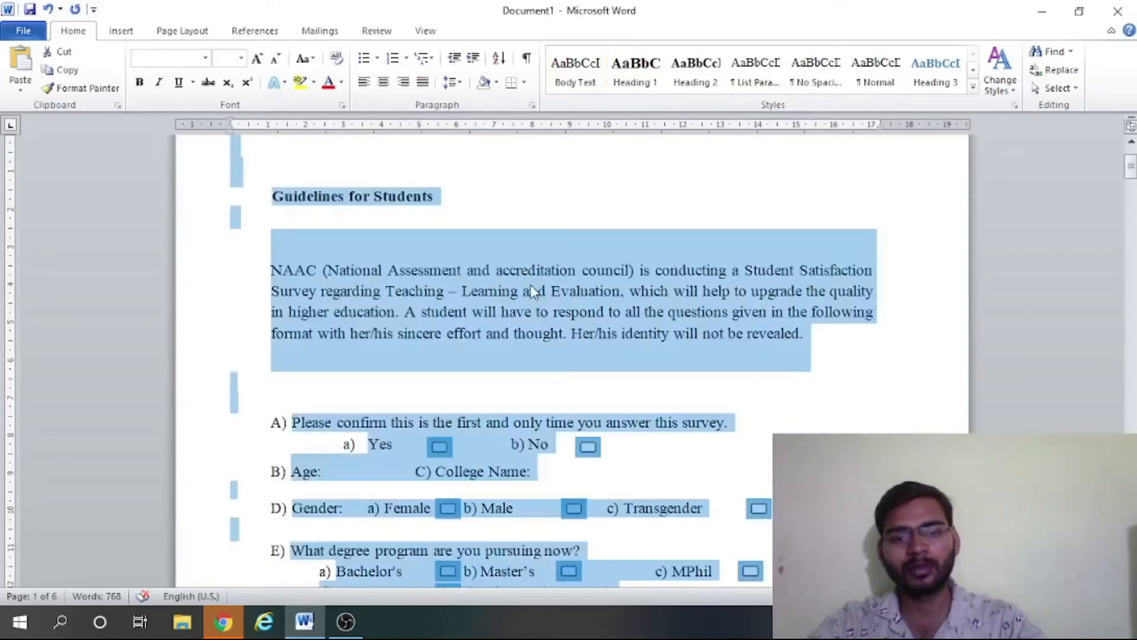
pyautogui.click(257, 58)
pyautogui.click(257, 58)
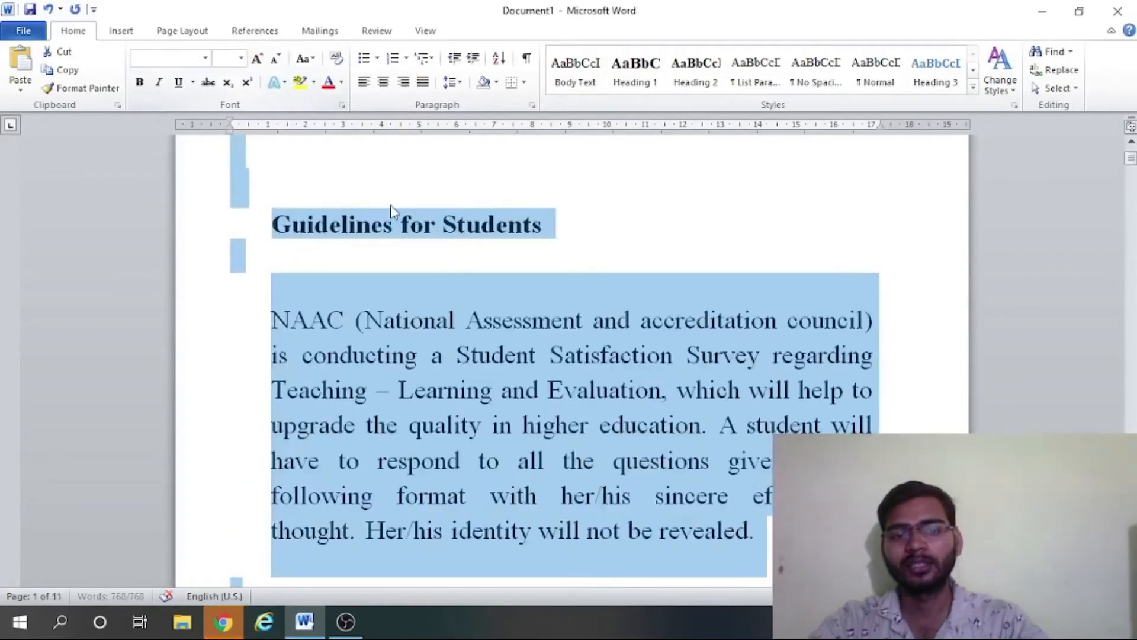
pyautogui.click(473, 355)
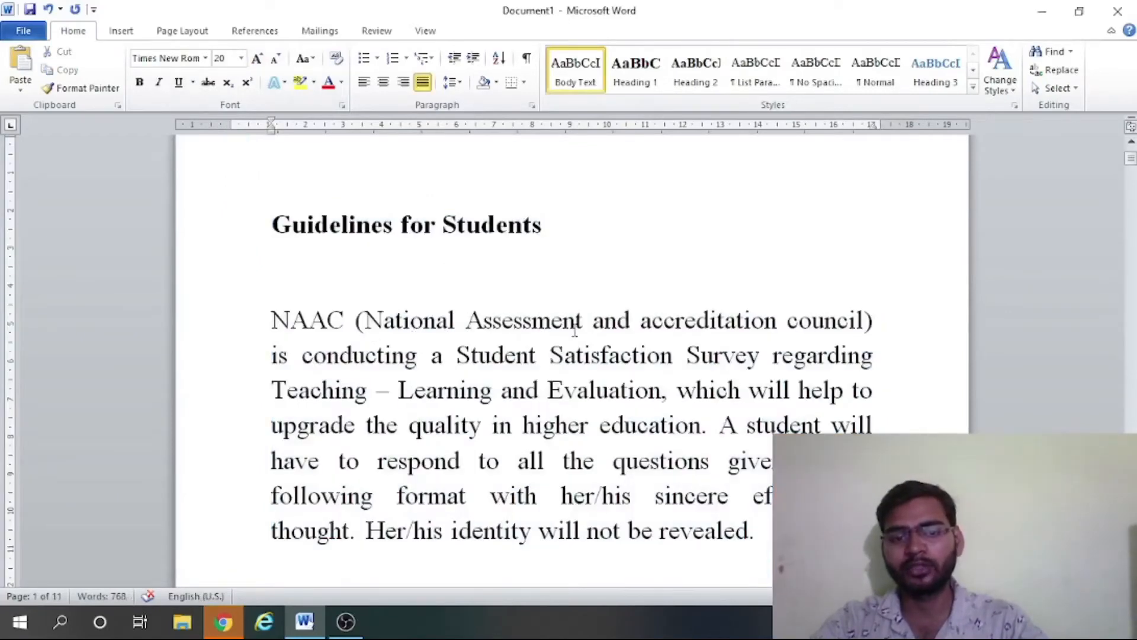
# - Move the words "National Assessment" from the paragraph's opening parenthesis to its end, after "revealed.", by cutting and pasting
pyautogui.click(364, 321)
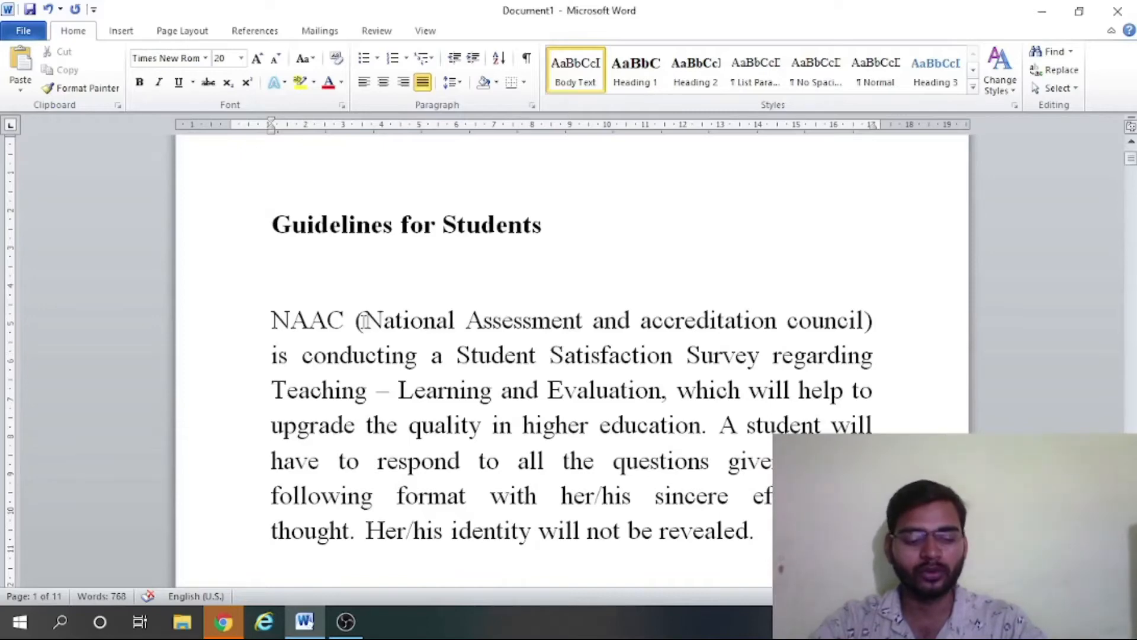
pyautogui.moveTo(365, 321); pyautogui.dragTo(513, 326)
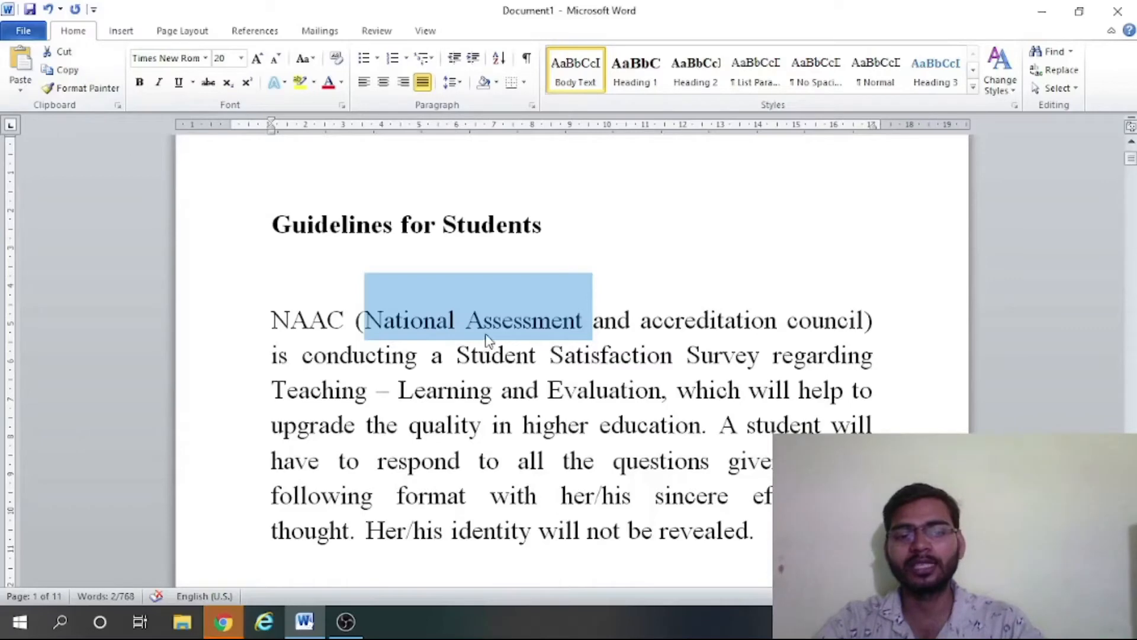
pyautogui.click(63, 54)
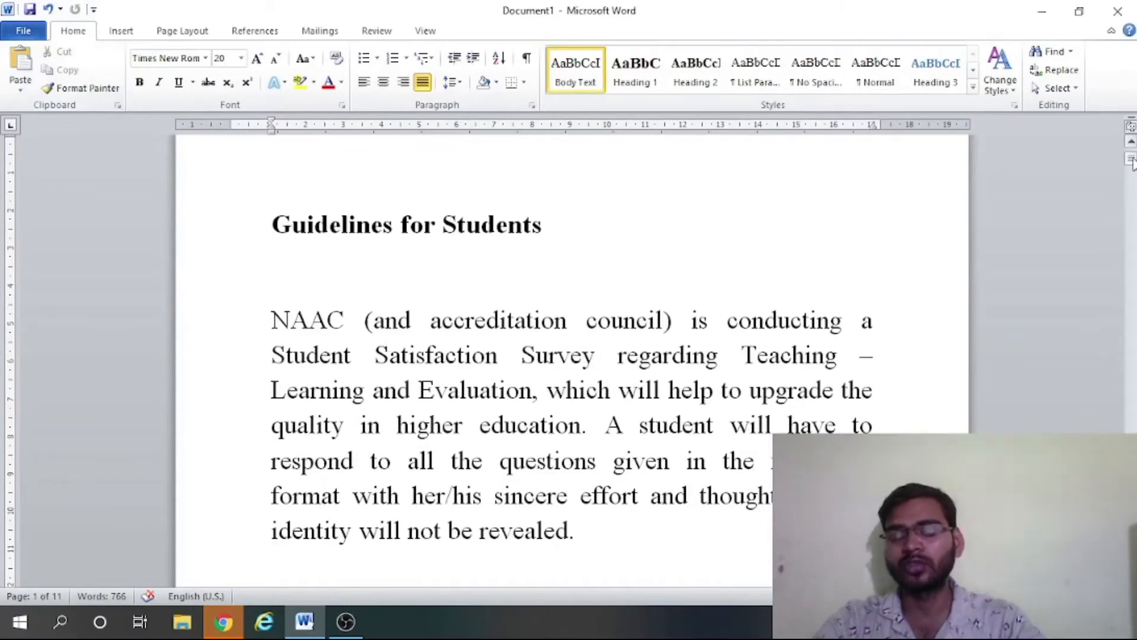
pyautogui.moveTo(1131, 163); pyautogui.dragTo(1132, 167)
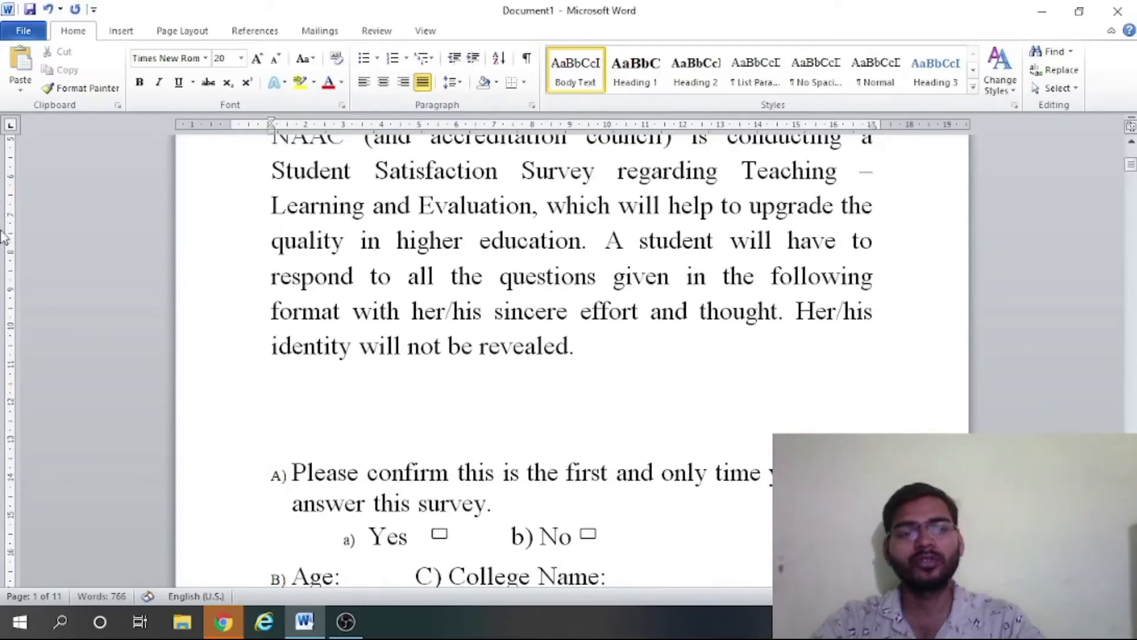
pyautogui.click(19, 64)
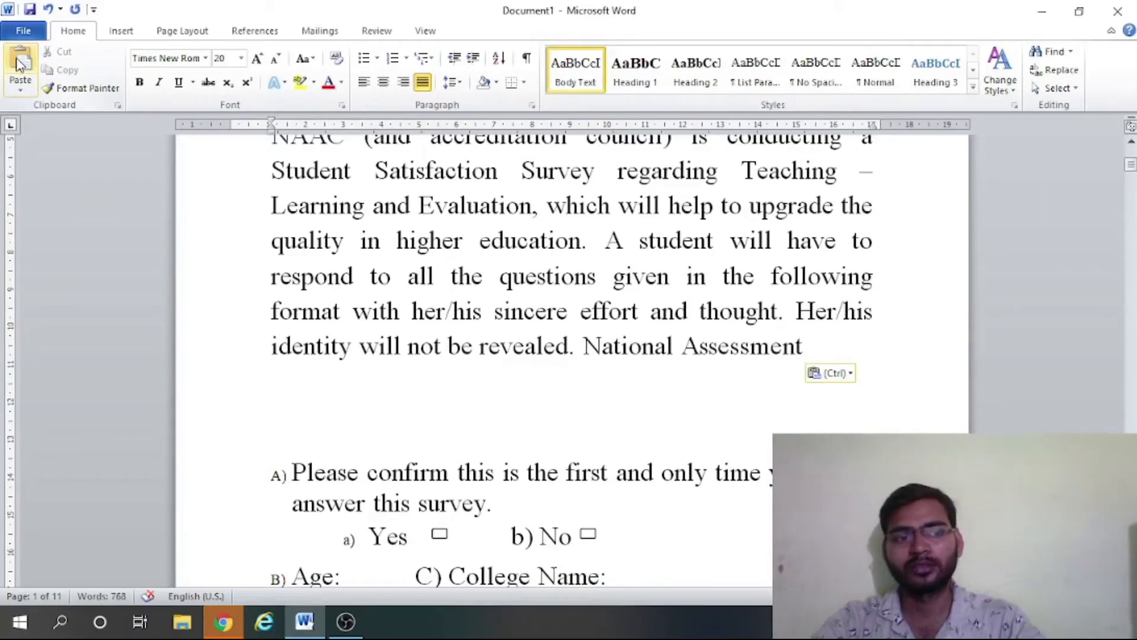
pyautogui.click(350, 411)
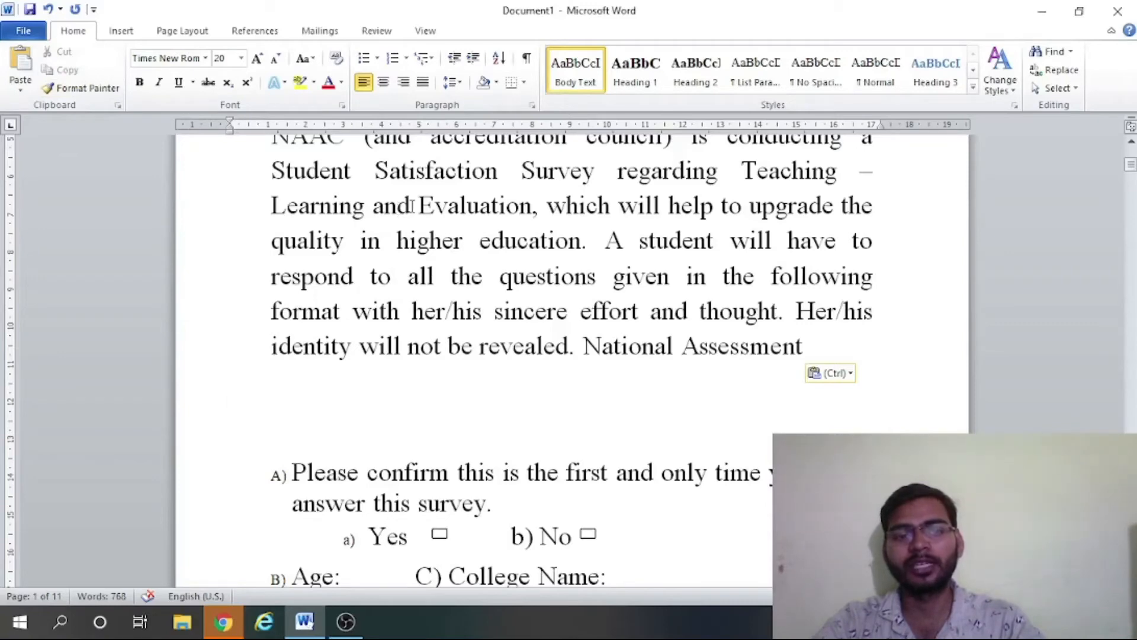
pyautogui.moveTo(413, 205); pyautogui.dragTo(481, 214)
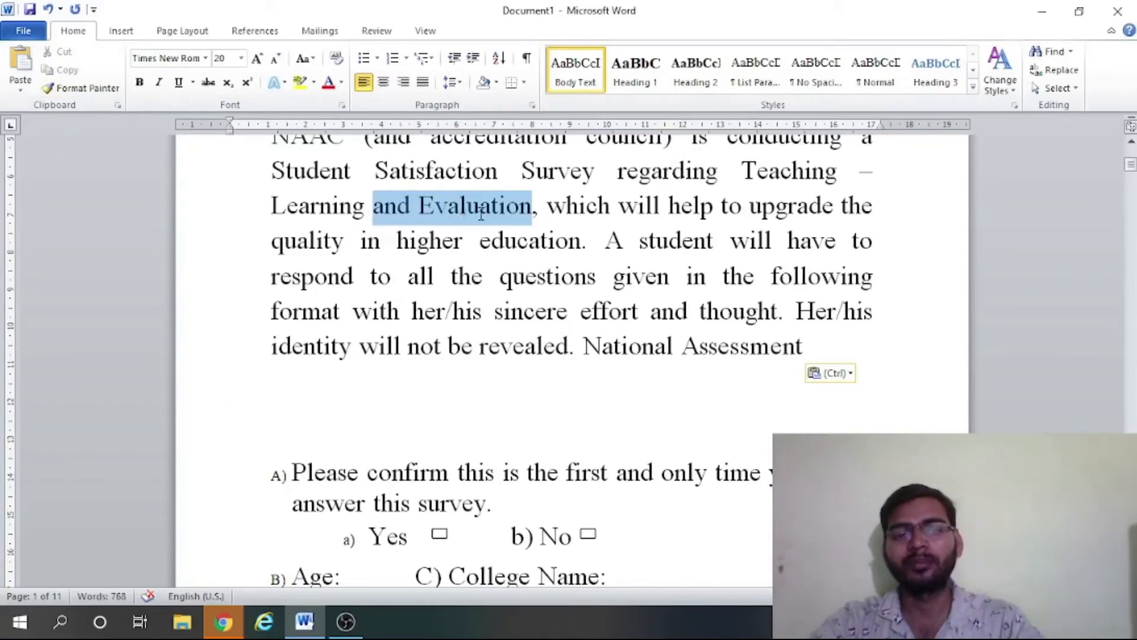
pyautogui.click(496, 209)
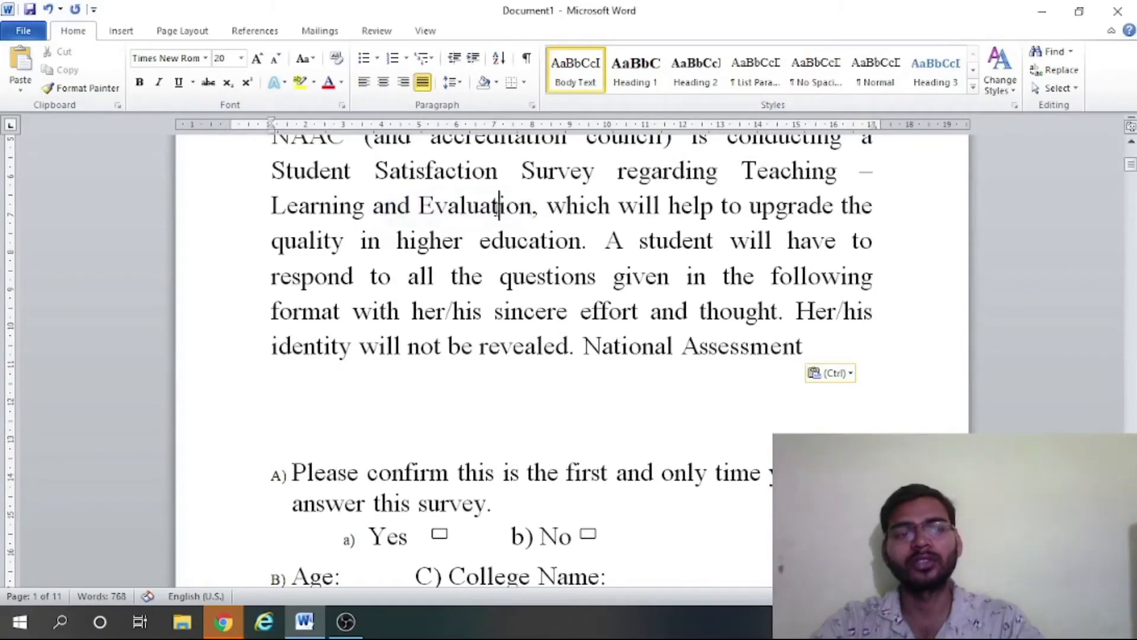
pyautogui.doubleClick(479, 214)
pyautogui.click(476, 215)
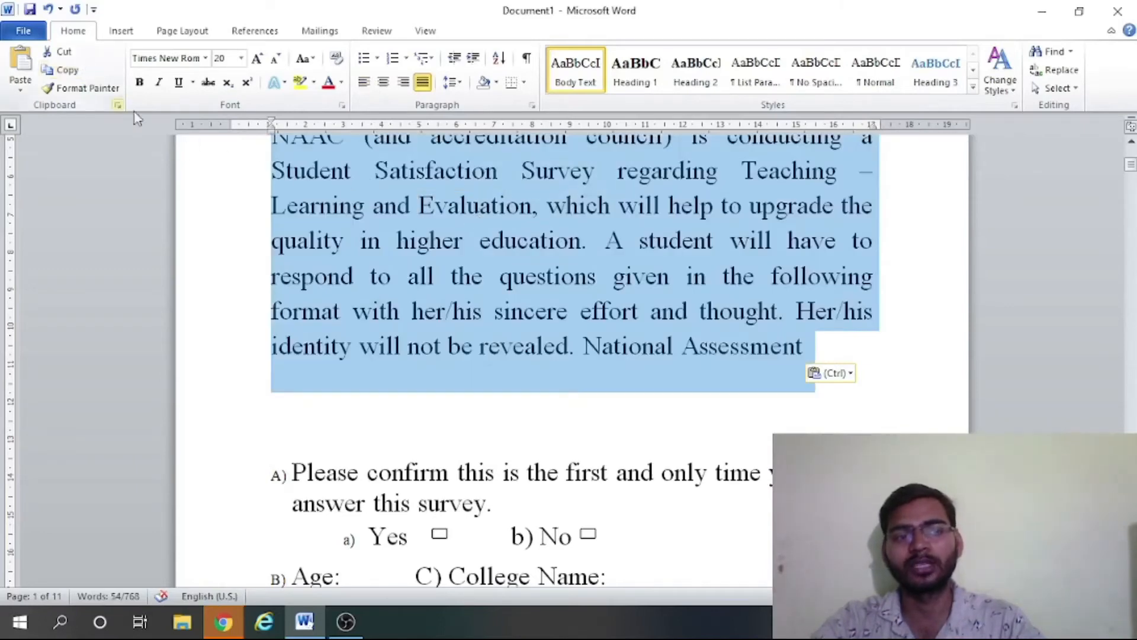
pyautogui.click(424, 223)
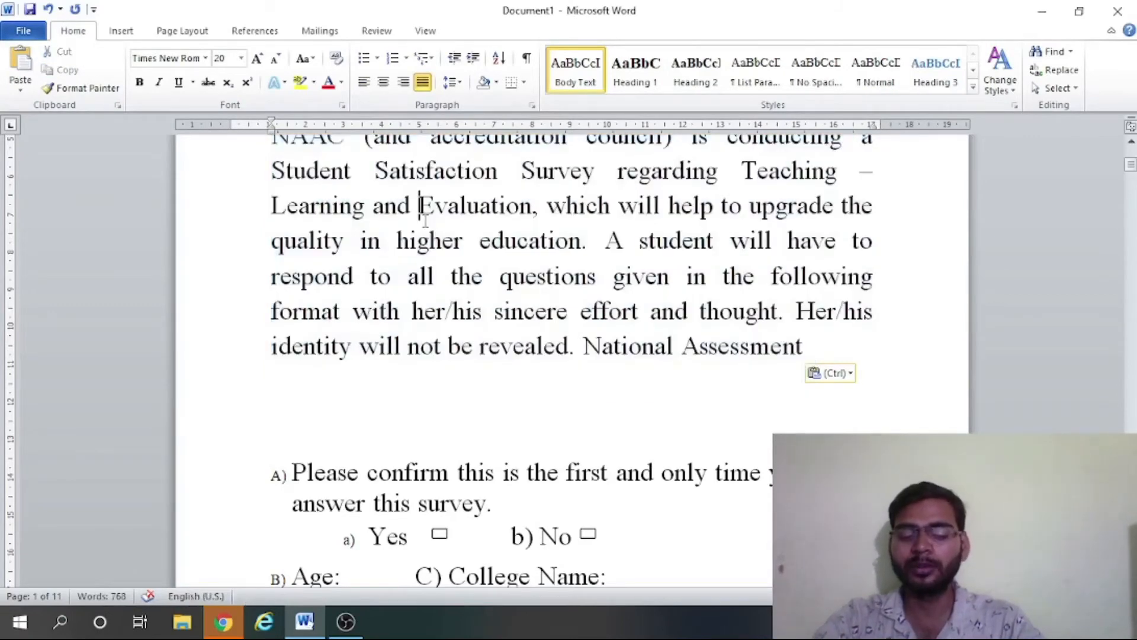
# - Copy the words "Student Satisfaction Survey" from the second line of the NAAC paragraph
pyautogui.press('Up')
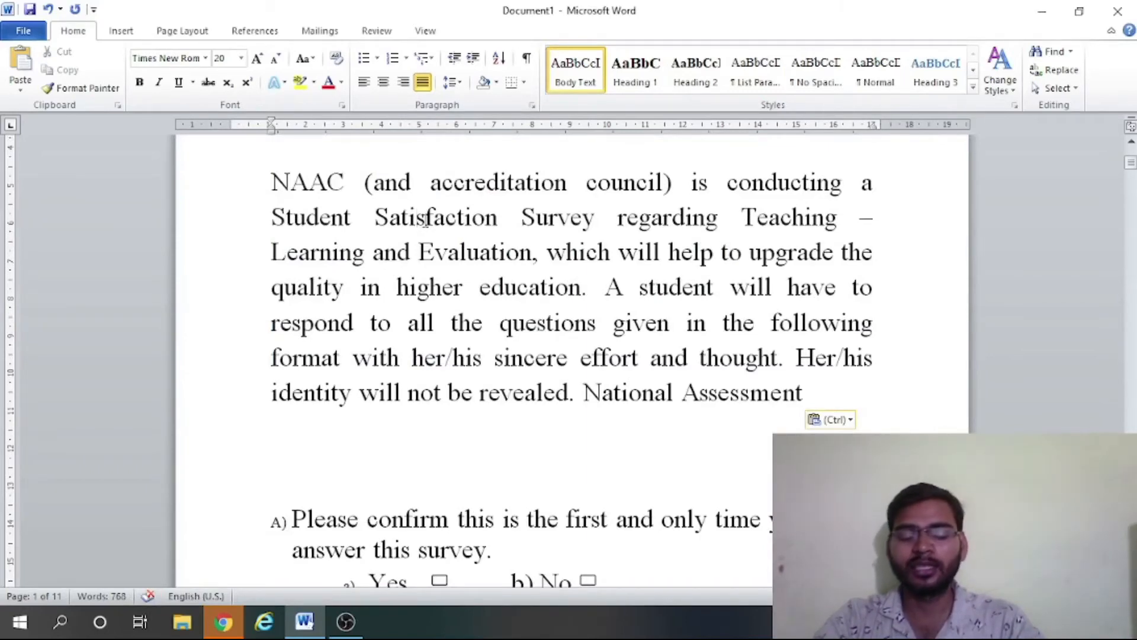
pyautogui.press('Left')
pyautogui.press('Left')
pyautogui.press('Left')
pyautogui.press('Left')
pyautogui.press('Left')
pyautogui.press('Left')
pyautogui.press('Left')
pyautogui.press('Left')
pyautogui.press('Left')
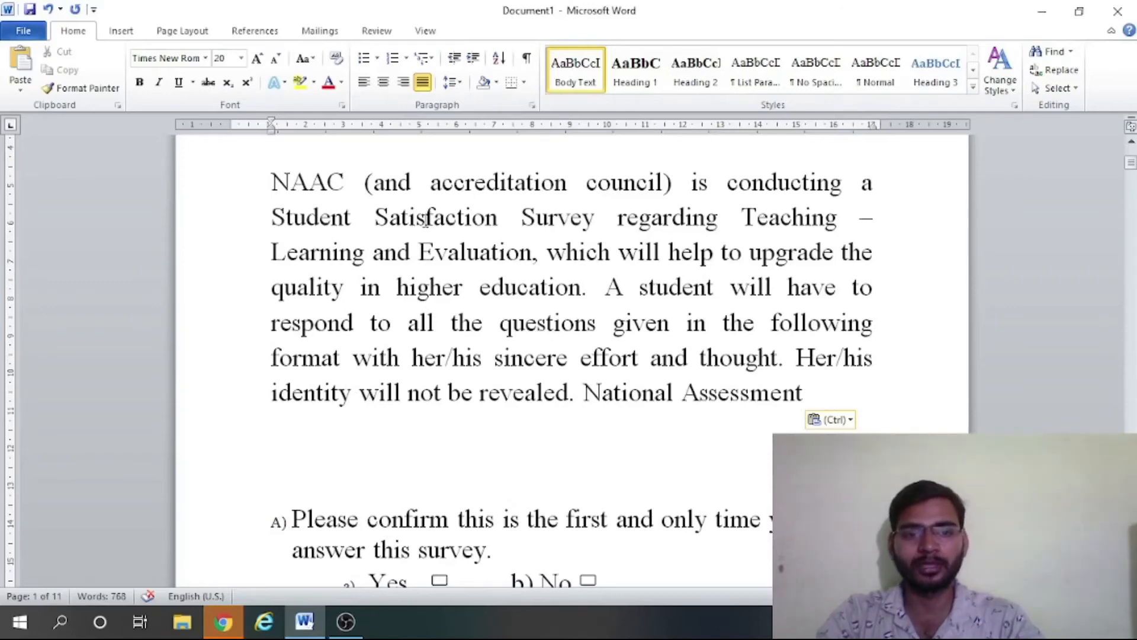
pyautogui.hotkey('shift', 'Right')
pyautogui.hotkey('shift', 'Right')
pyautogui.hotkey('shift', 'Right')
pyautogui.hotkey('shift', 'Right')
pyautogui.hotkey('shift', 'Right')
pyautogui.hotkey('shift', 'Right')
pyautogui.hotkey('shift', 'Right')
pyautogui.hotkey('shift', 'Right')
pyautogui.hotkey('shift', 'Right')
pyautogui.hotkey('shift', 'Right')
pyautogui.hotkey('shift', 'Right')
pyautogui.hotkey('shift', 'Right')
pyautogui.hotkey('shift', 'Right')
pyautogui.hotkey('shift', 'Right')
pyautogui.hotkey('shift', 'Right')
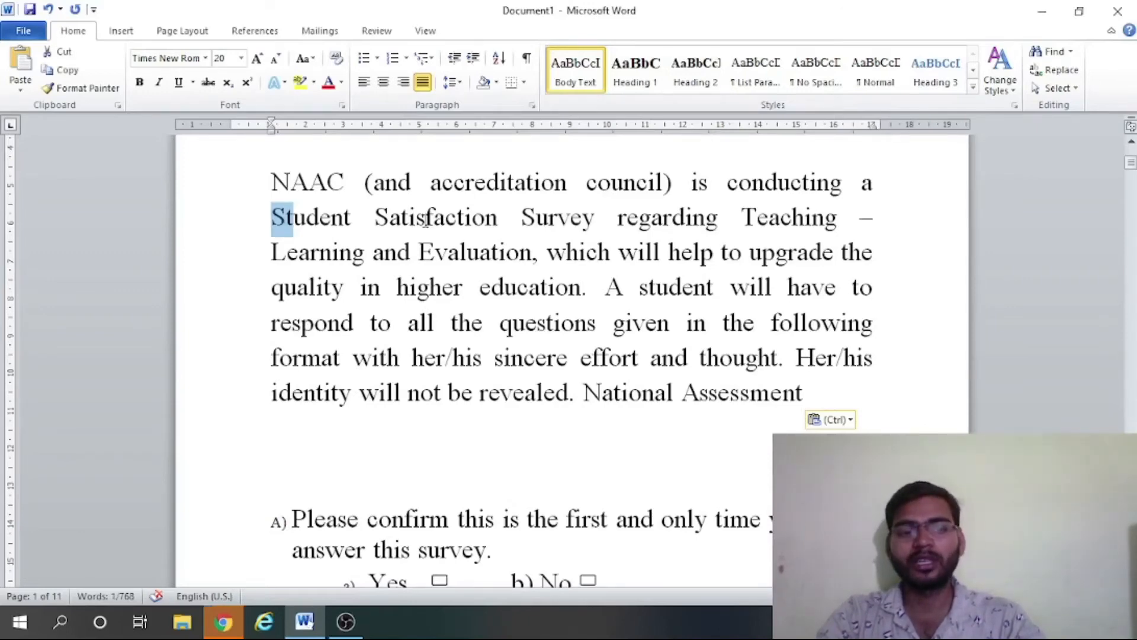
pyautogui.hotkey('shift', 'Right')
pyautogui.hotkey('shift', 'Right')
pyautogui.hotkey('shift', 'Right')
pyautogui.hotkey('shift', 'Right')
pyautogui.hotkey('shift', 'Right')
pyautogui.hotkey('shift', 'Right')
pyautogui.hotkey('shift', 'Right')
pyautogui.hotkey('shift', 'Right')
pyautogui.hotkey('shift', 'Right')
pyautogui.hotkey('shift', 'Right')
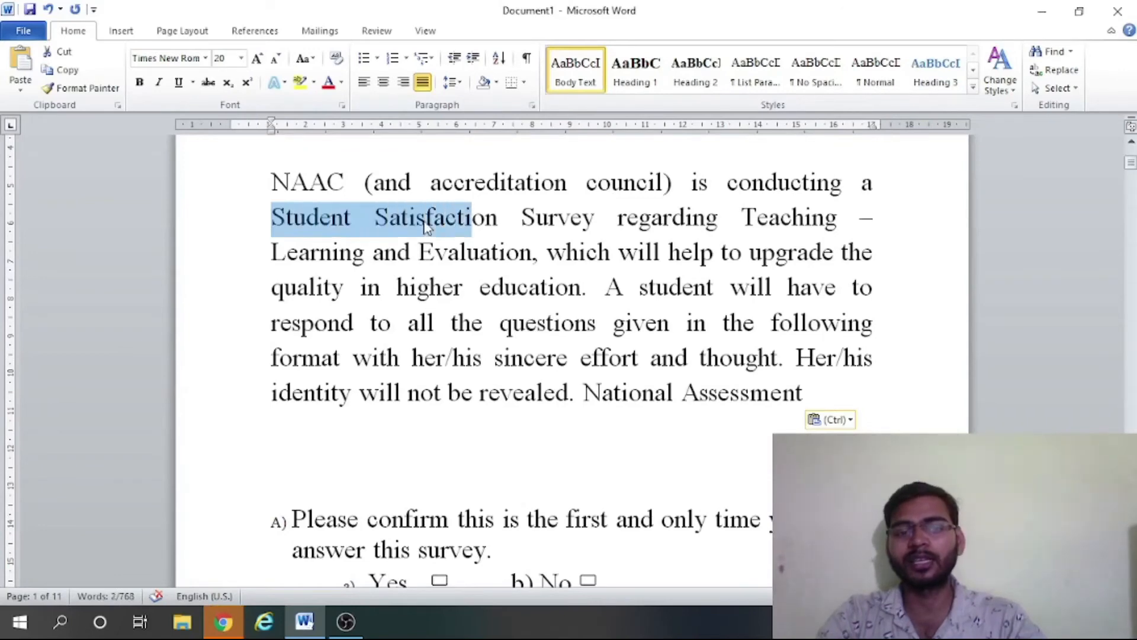
pyautogui.hotkey('shift', 'Right')
pyautogui.hotkey('shift', 'Right')
pyautogui.hotkey('shift', 'Right')
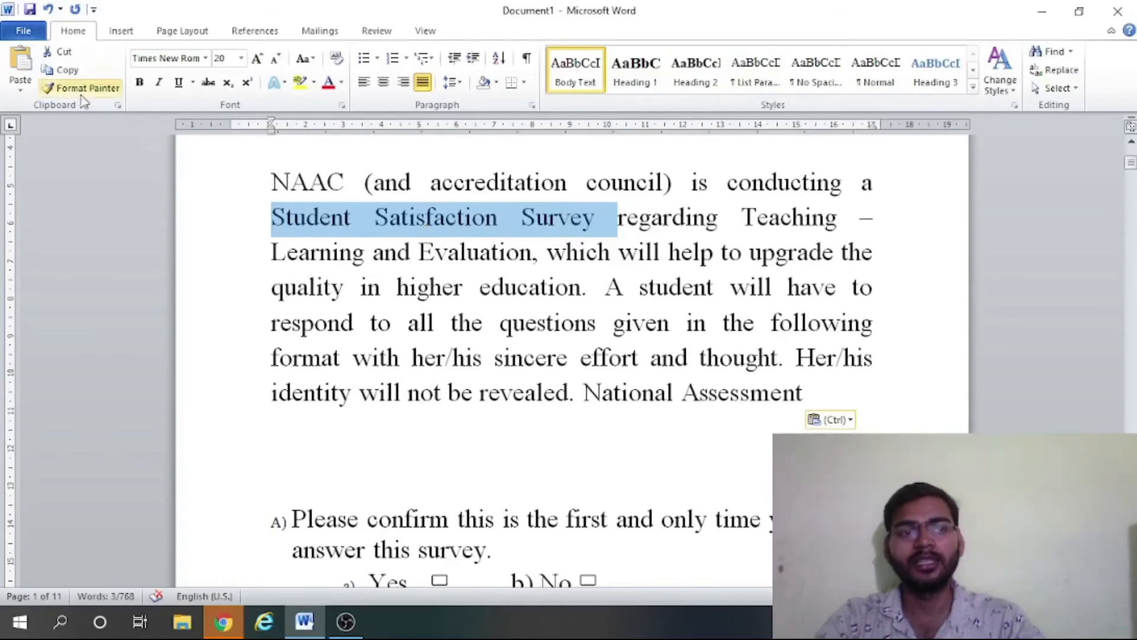
pyautogui.click(70, 73)
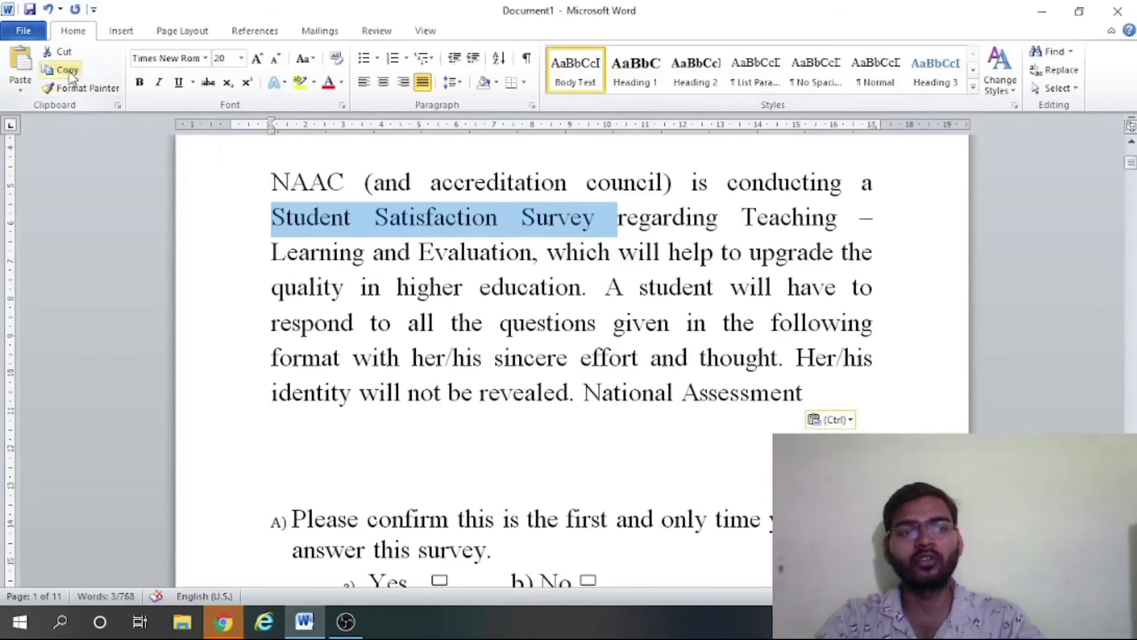
pyautogui.click(70, 73)
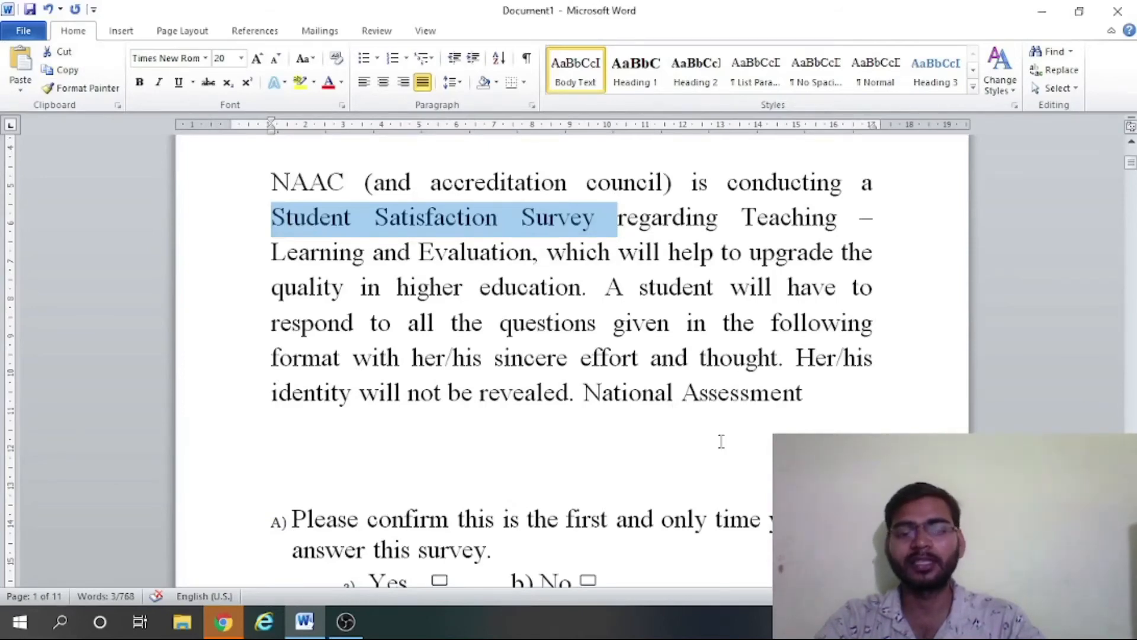
# - Paste the copied words at the end of the NAAC paragraph, after "National Assessment", and again after "questions" in its fifth line
pyautogui.click(845, 419)
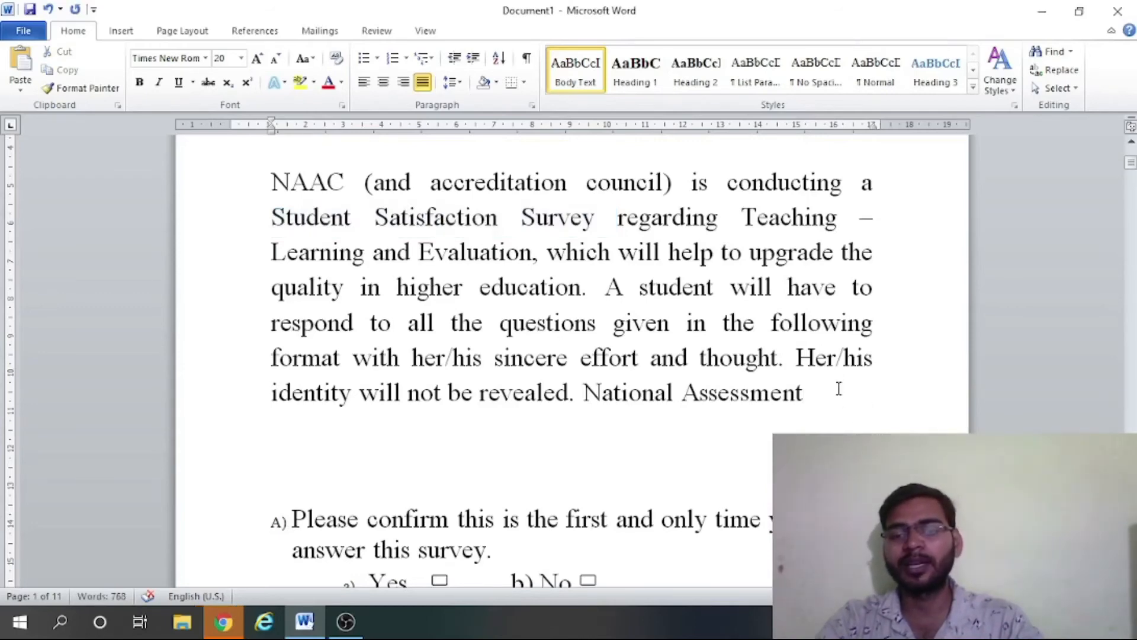
pyautogui.click(23, 59)
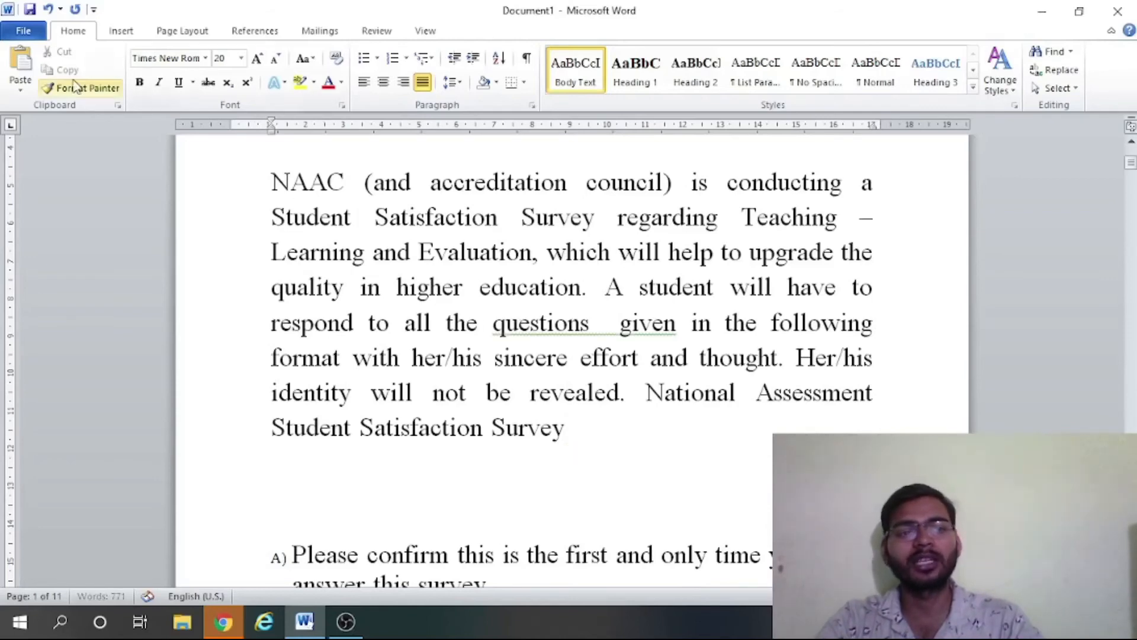
pyautogui.click(20, 62)
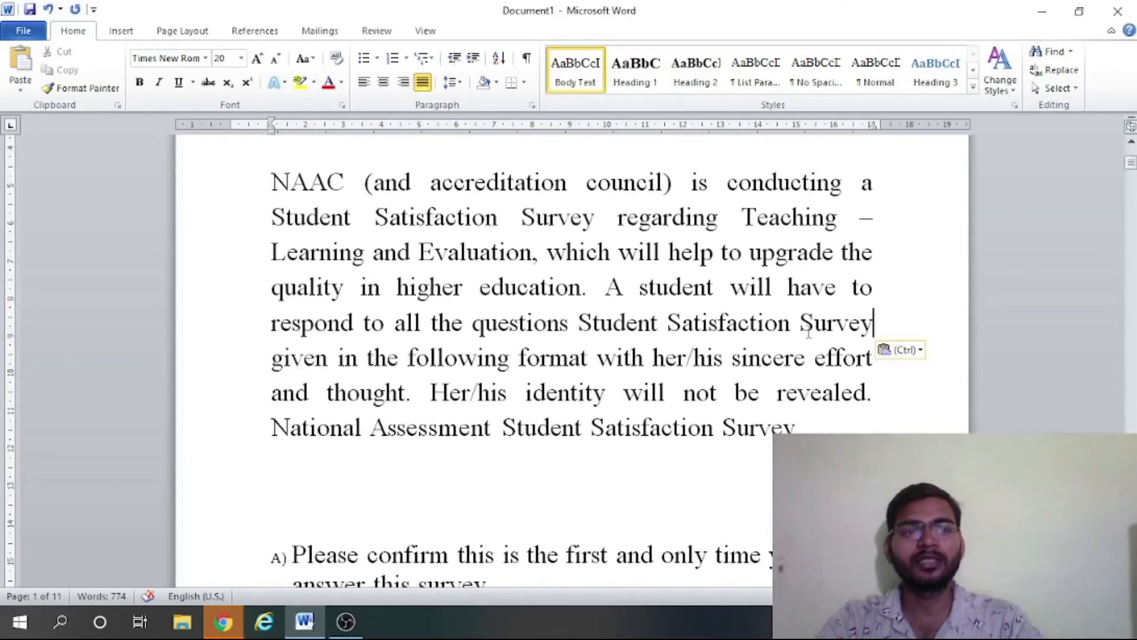
pyautogui.click(597, 488)
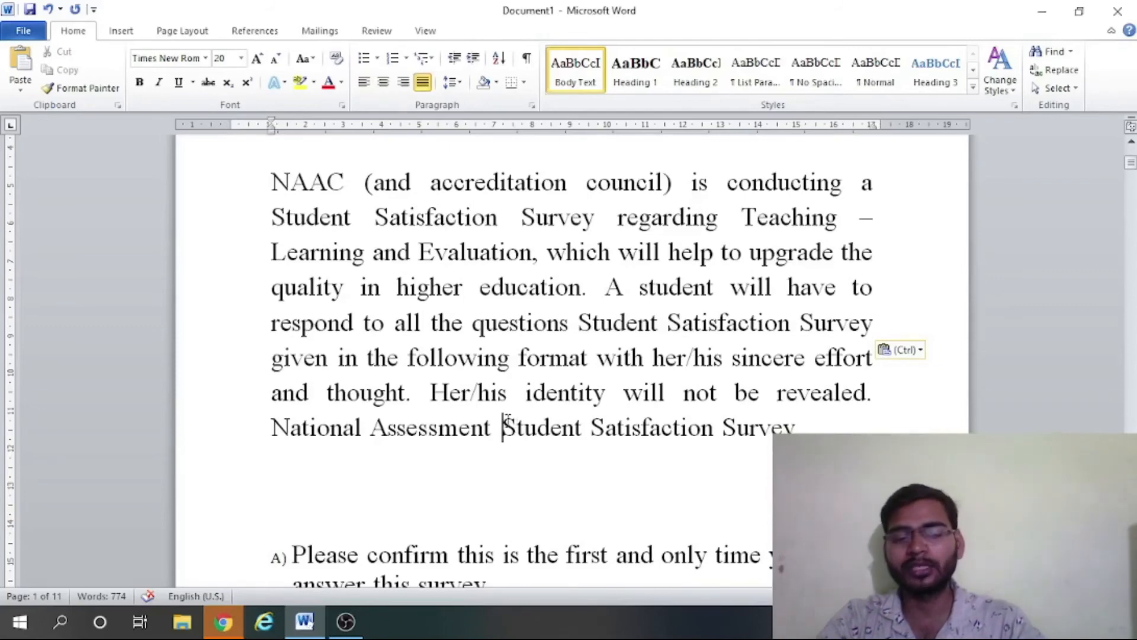
pyautogui.hotkey('shift', 'Right')
pyautogui.hotkey('shift', 'Right')
pyautogui.hotkey('shift', 'Right')
pyautogui.hotkey('shift', 'Right')
pyautogui.hotkey('shift', 'Right')
pyautogui.hotkey('shift', 'Right')
pyautogui.hotkey('shift', 'Right')
pyautogui.hotkey('shift', 'Right')
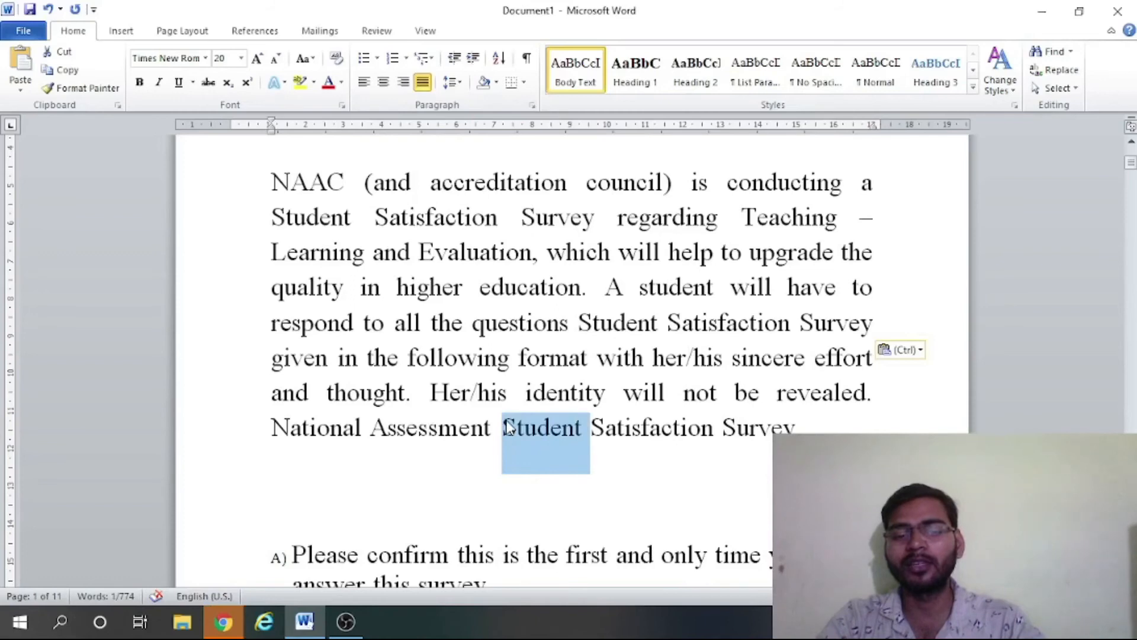
pyautogui.hotkey('shift', 'Right')
pyautogui.hotkey('shift', 'Right')
pyautogui.hotkey('shift', 'Right')
pyautogui.hotkey('shift', 'Right')
pyautogui.hotkey('shift', 'Right')
pyautogui.hotkey('shift', 'Right')
pyautogui.hotkey('shift', 'Right')
pyautogui.hotkey('shift', 'Right')
pyautogui.hotkey('shift', 'Right')
pyautogui.hotkey('shift', 'Right')
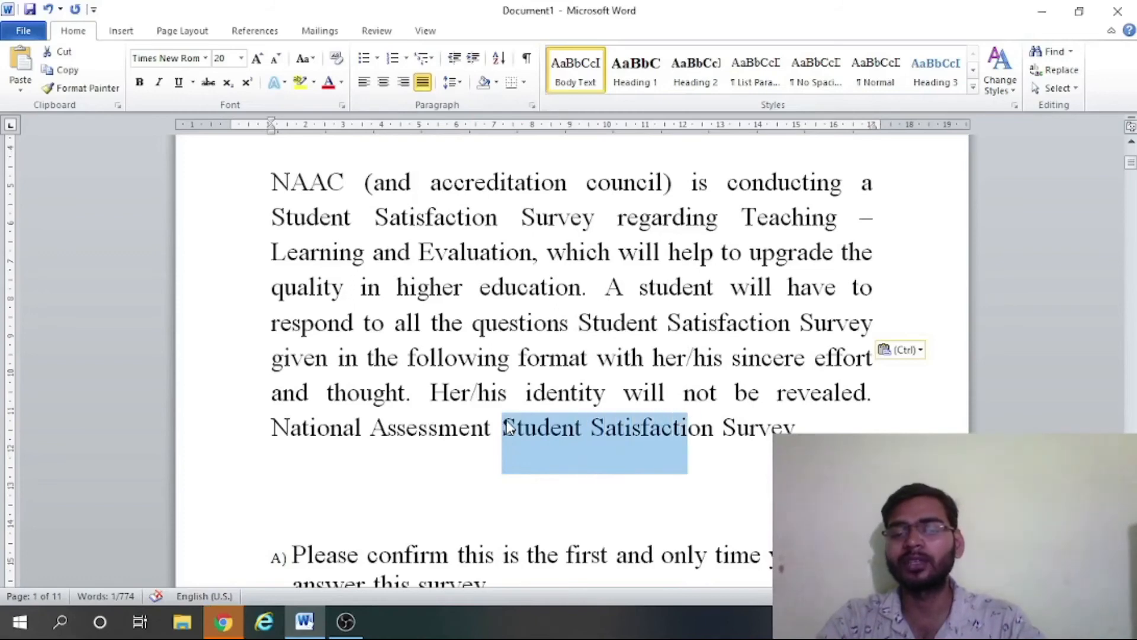
pyautogui.hotkey('shift', 'Right')
pyautogui.hotkey('shift', 'Right')
pyautogui.hotkey('shift', 'Right')
pyautogui.hotkey('shift', 'Right')
pyautogui.hotkey('shift', 'Right')
pyautogui.hotkey('shift', 'Right')
# - Write the line "Ctrl + X - cut" in the empty paragraph below the NAAC introduction
pyautogui.press('Down')
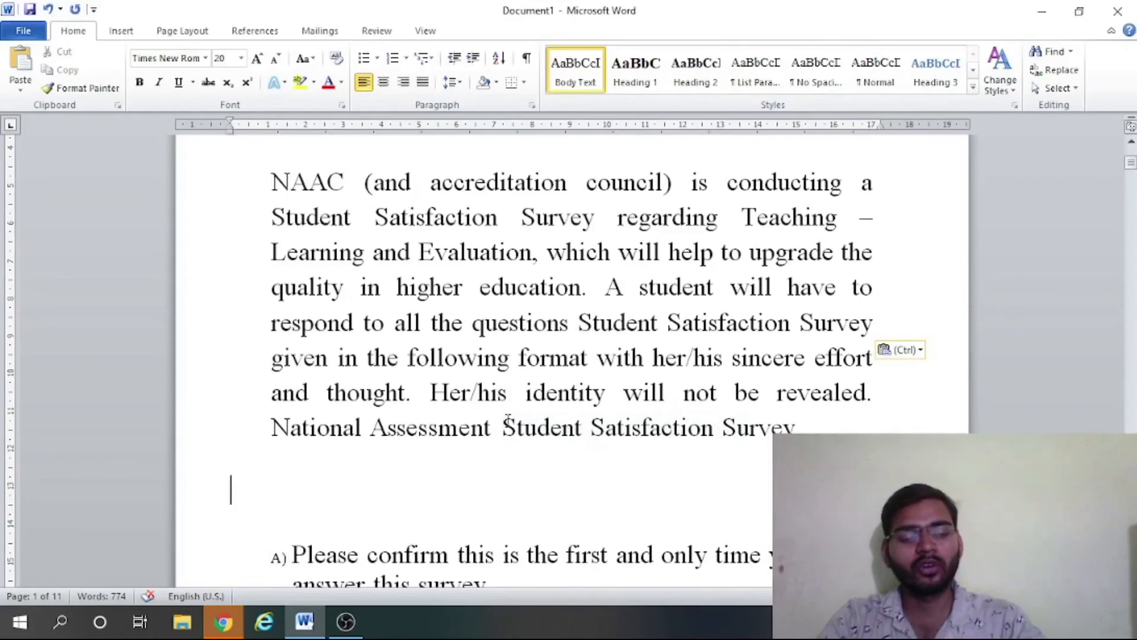
pyautogui.write('c')
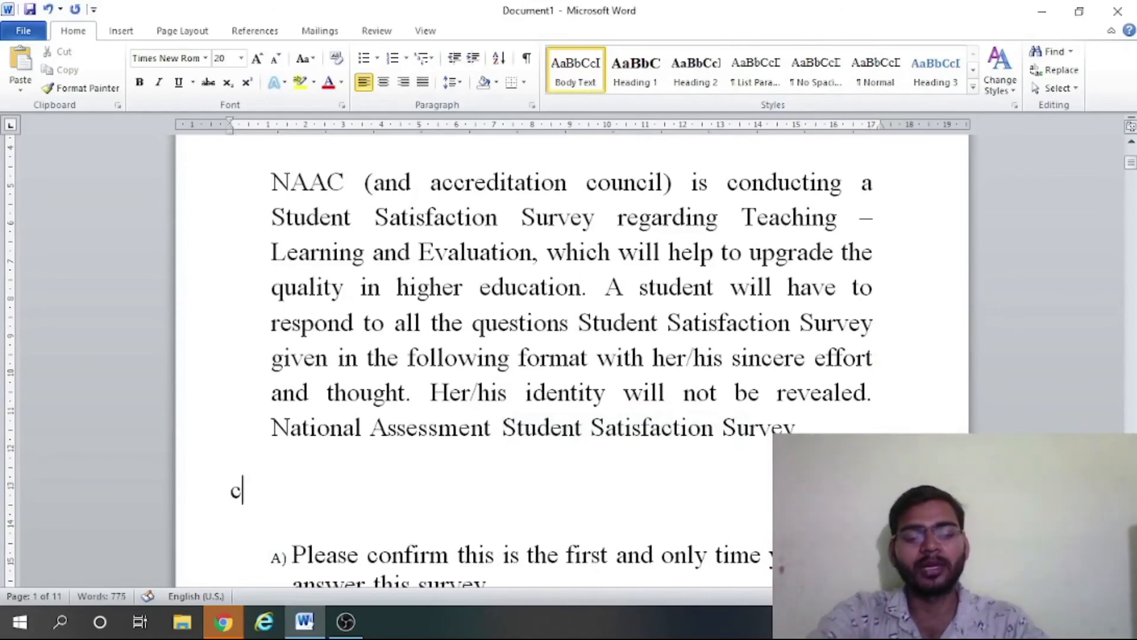
pyautogui.write('trl ')
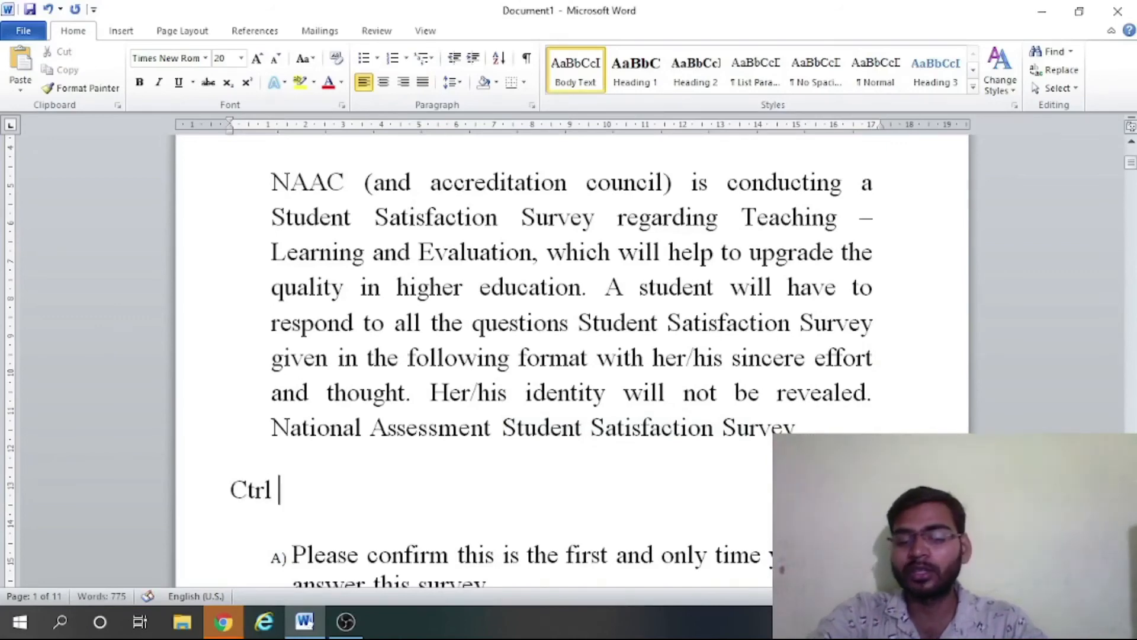
pyautogui.write('+ ')
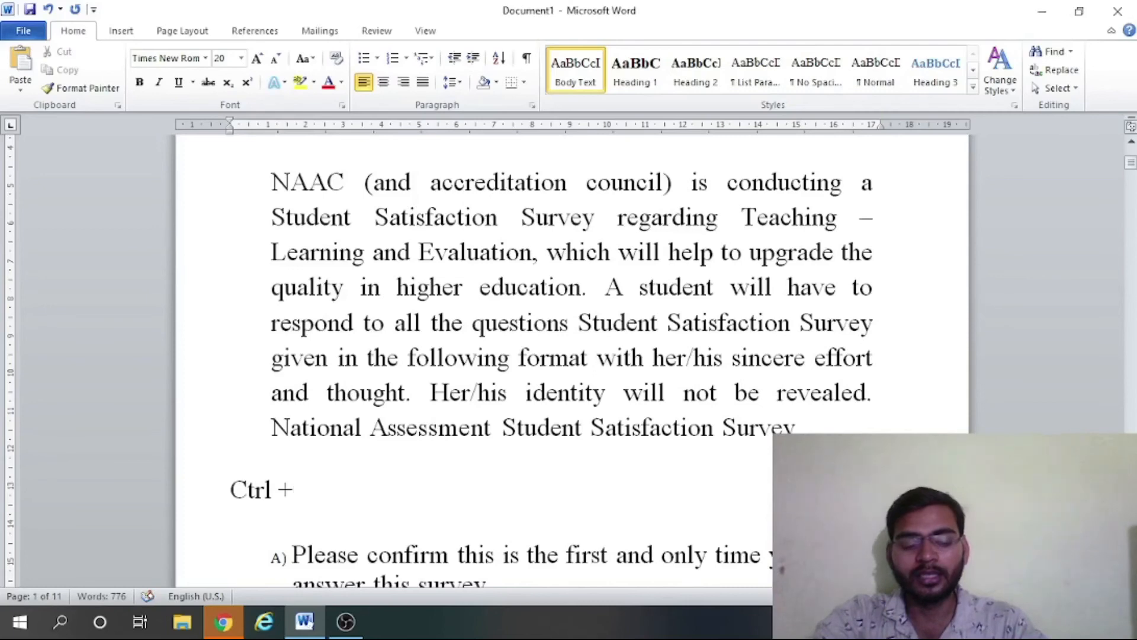
pyautogui.write('X')
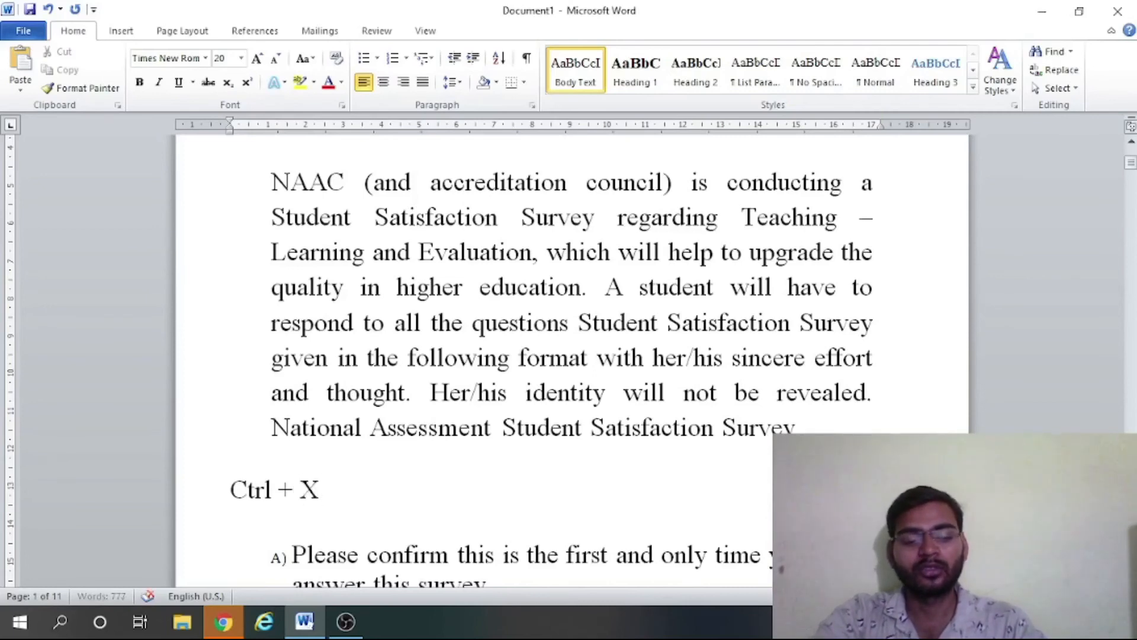
pyautogui.write('-')
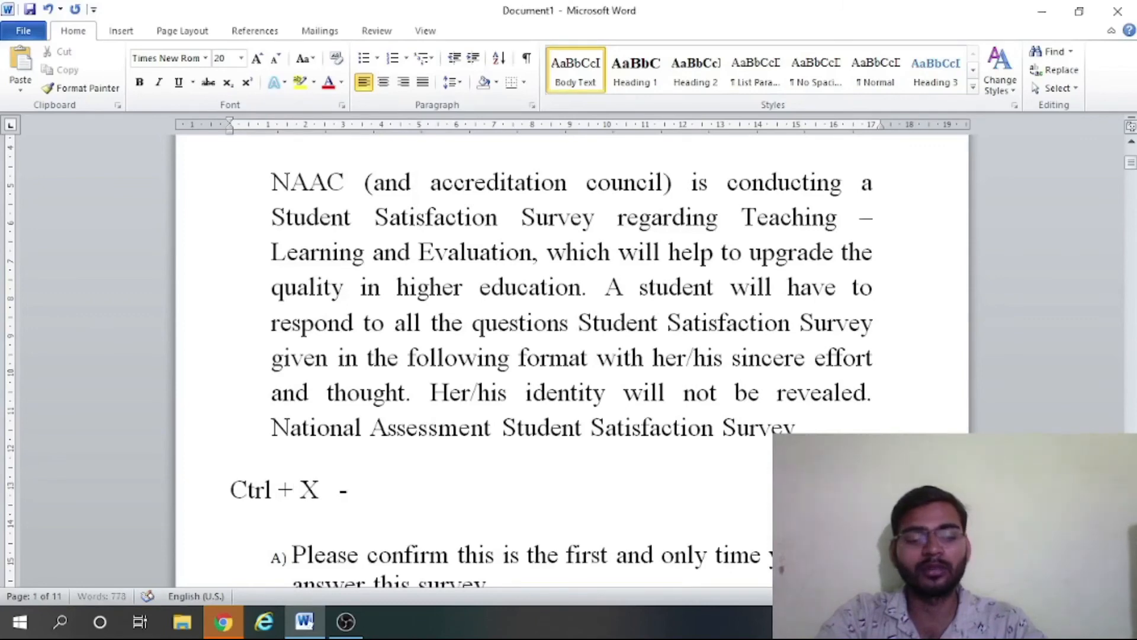
pyautogui.write(' cut')
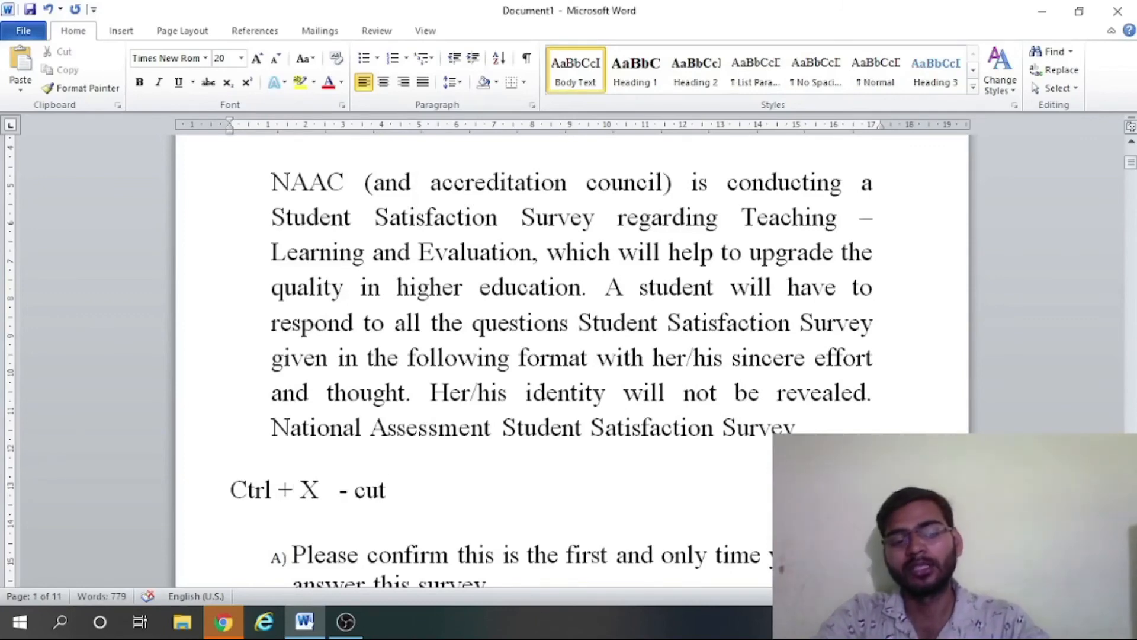
# - Add the line "Ctrl + C- Copy" below the cut shortcut note
pyautogui.press('Return')
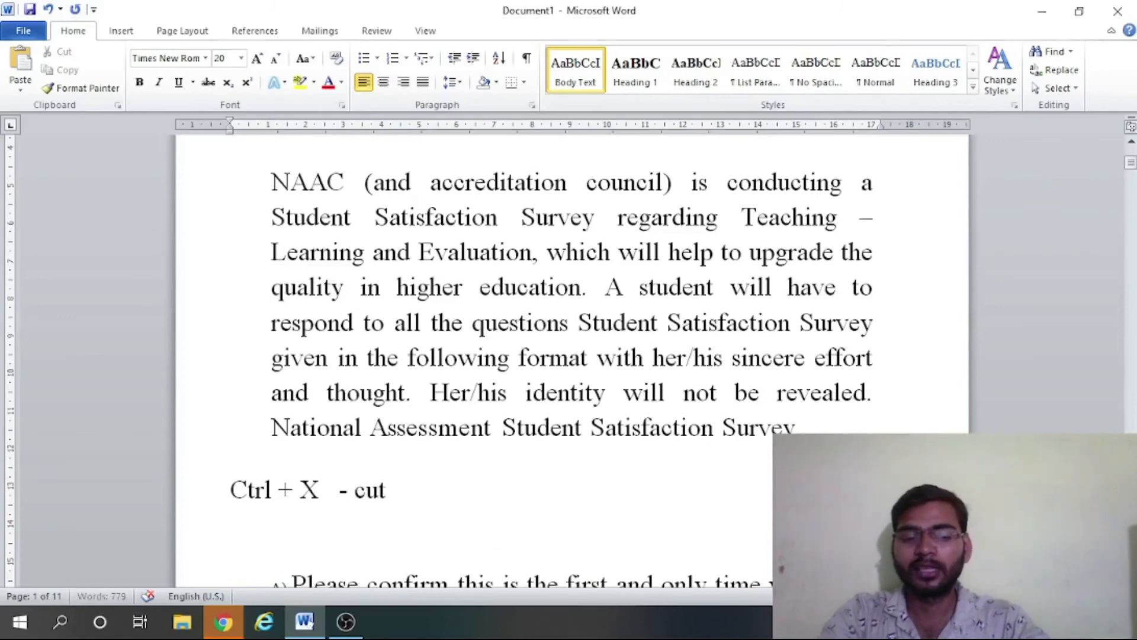
pyautogui.write('C')
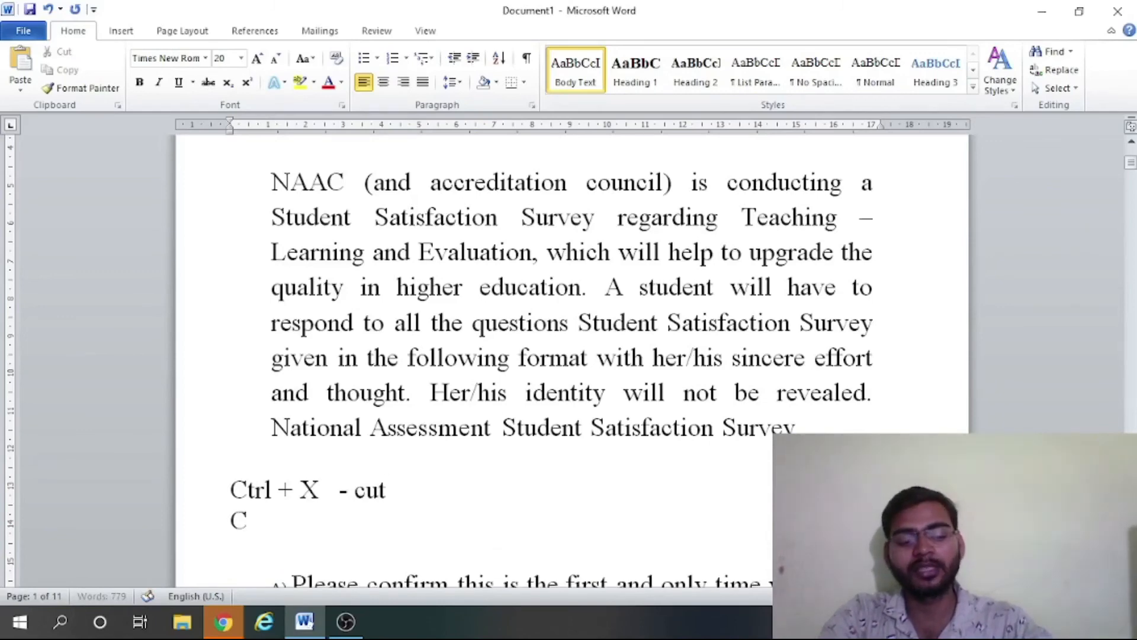
pyautogui.write('r')
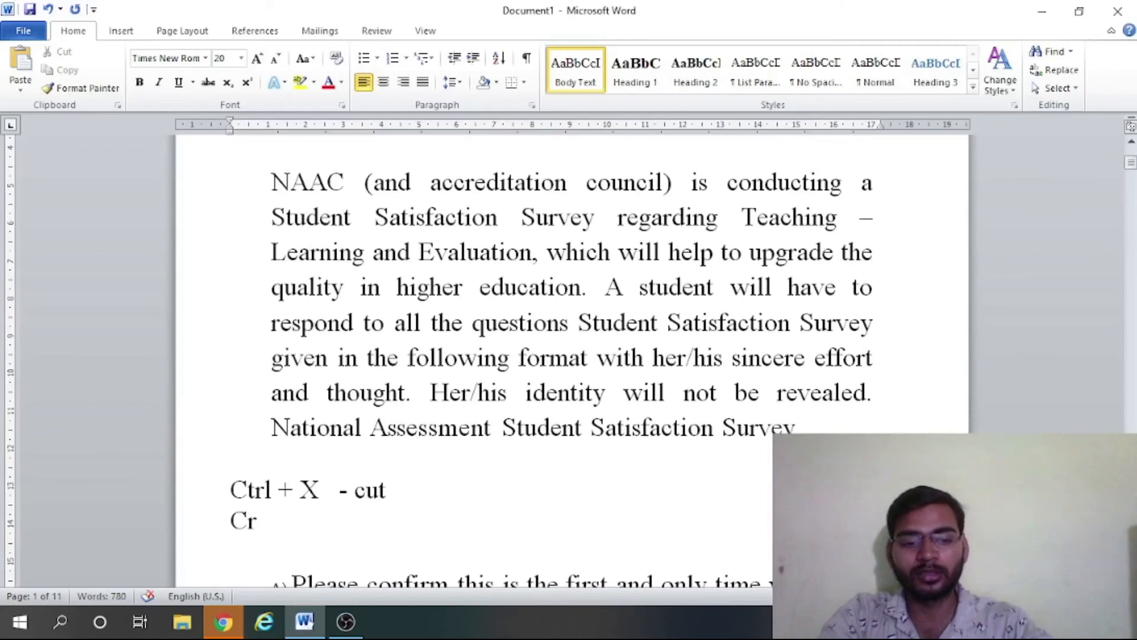
pyautogui.press('BackSpace')
pyautogui.write('t')
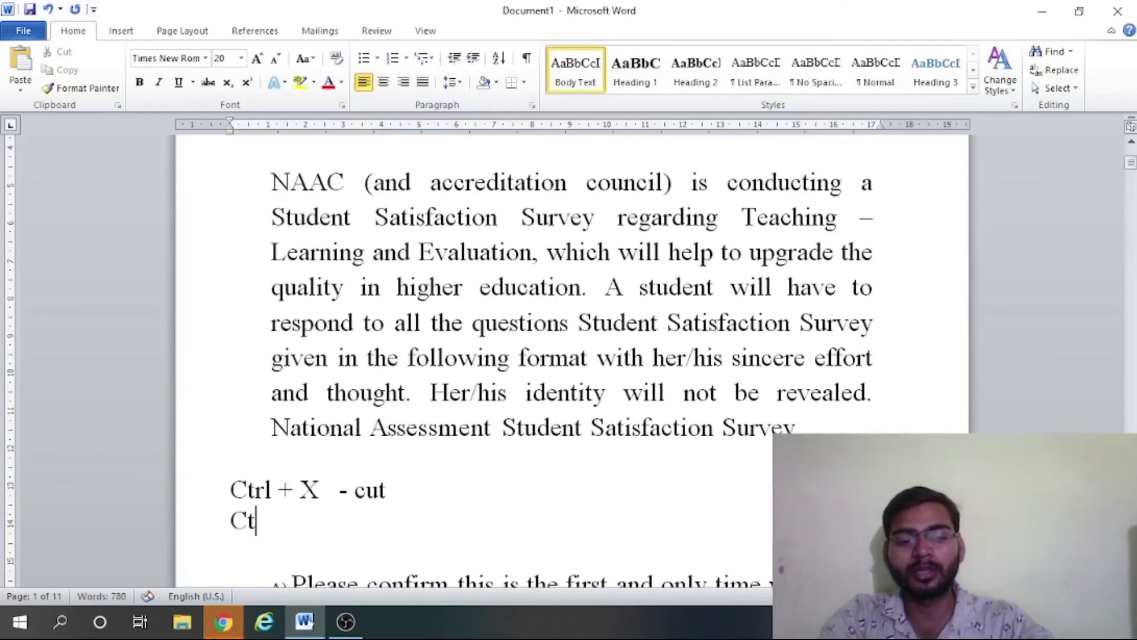
pyautogui.write('rl')
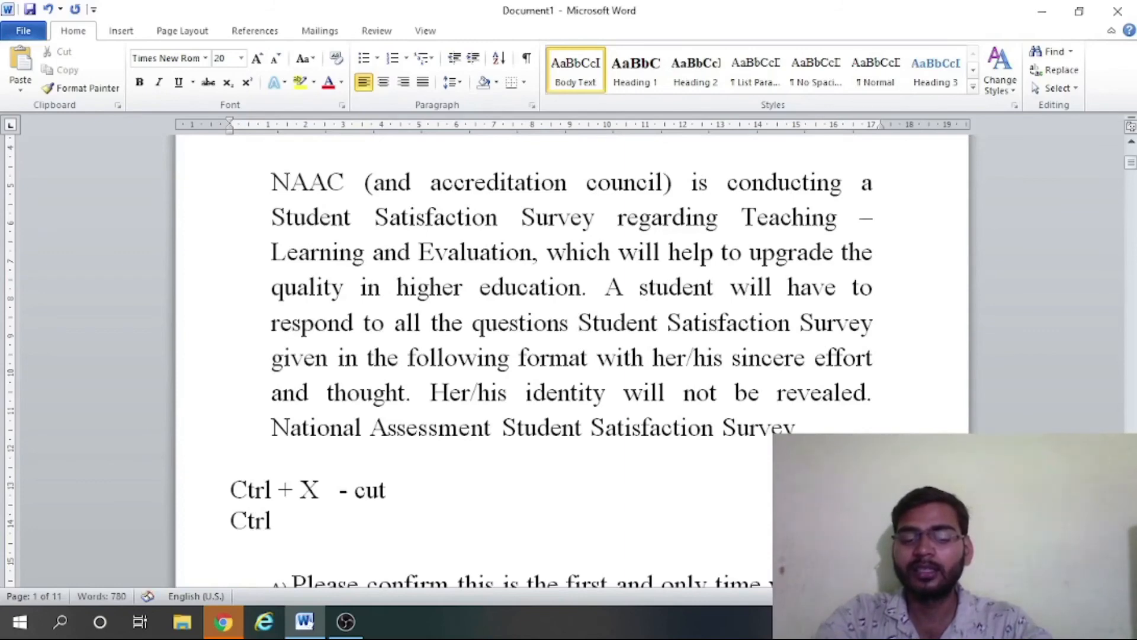
pyautogui.write(' + ')
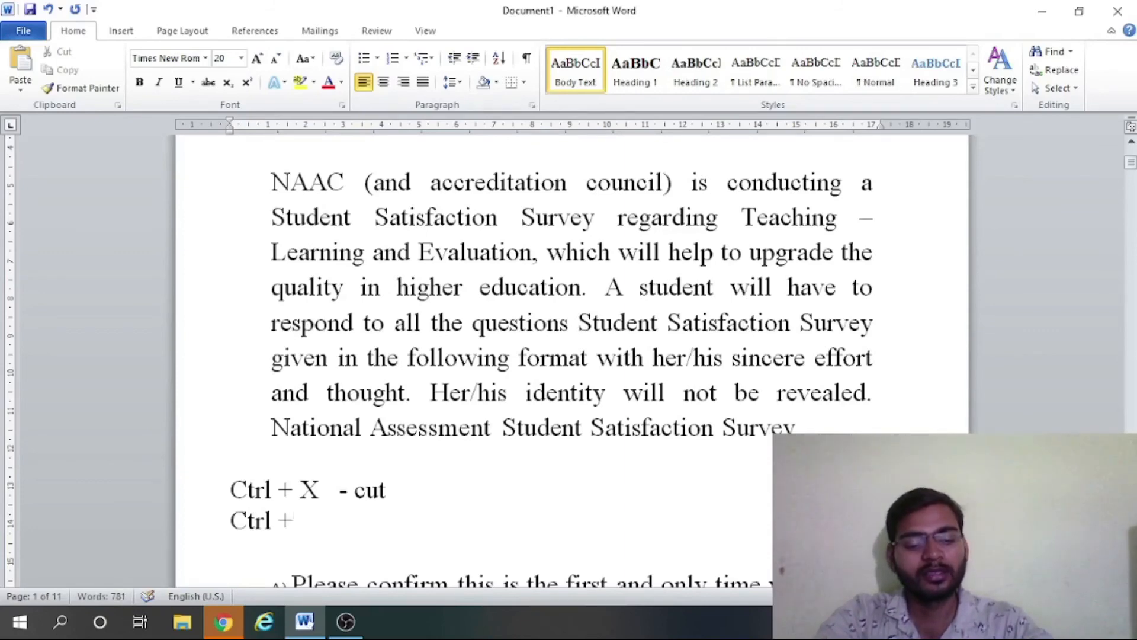
pyautogui.write('C')
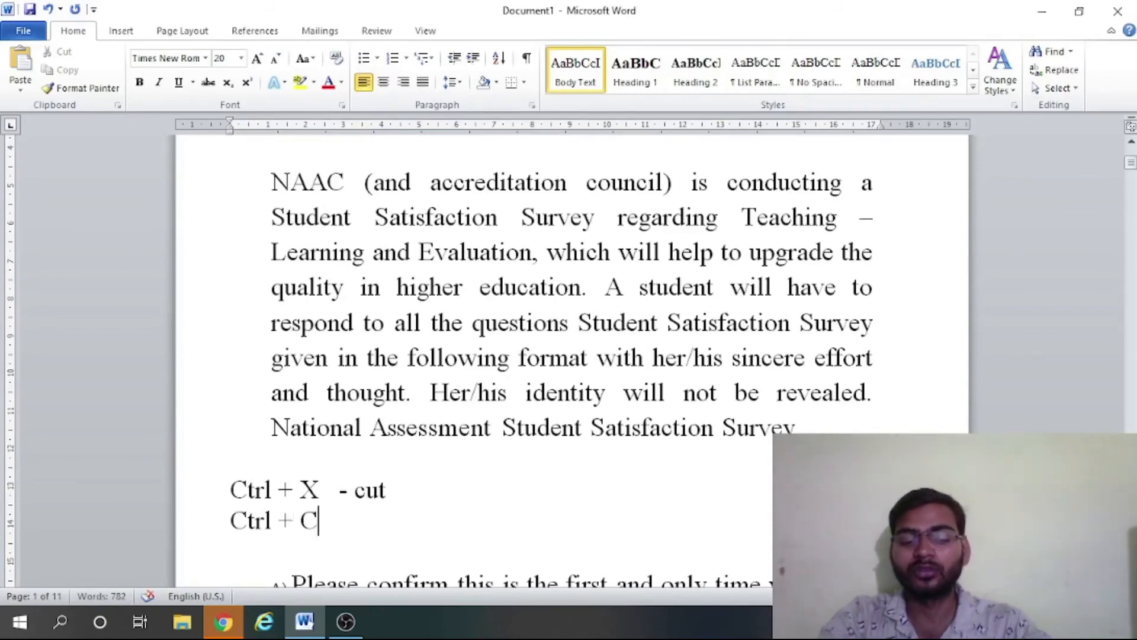
pyautogui.write('-  ')
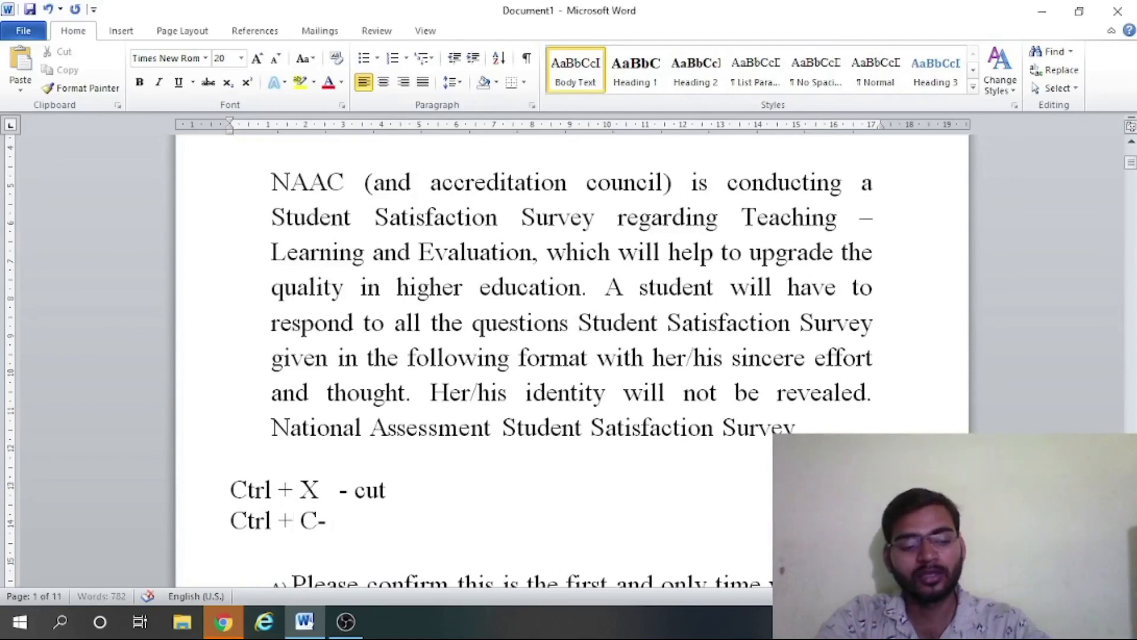
pyautogui.write('Copy')
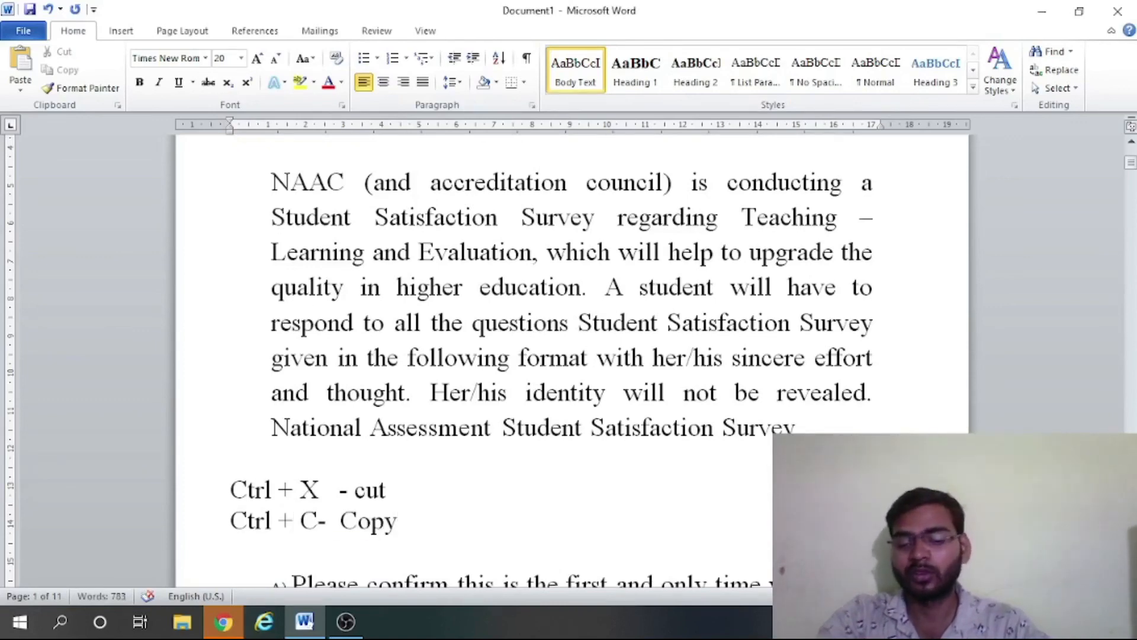
# - Add the line "Ctrl + V -Paste" below the copy shortcut note
pyautogui.press('Return')
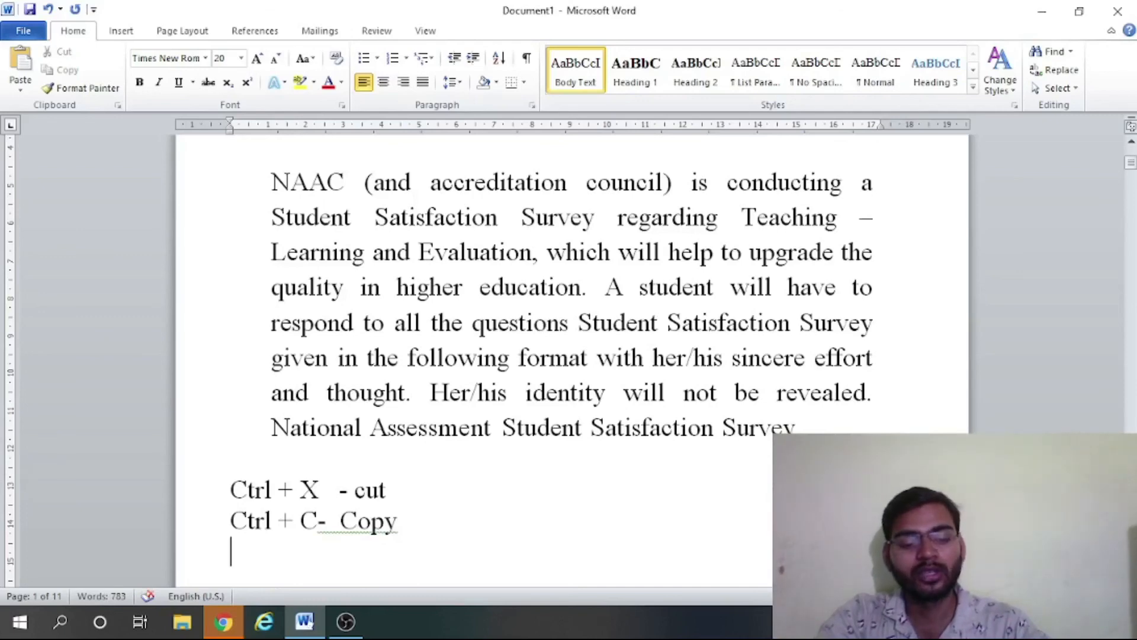
pyautogui.write('ctrl')
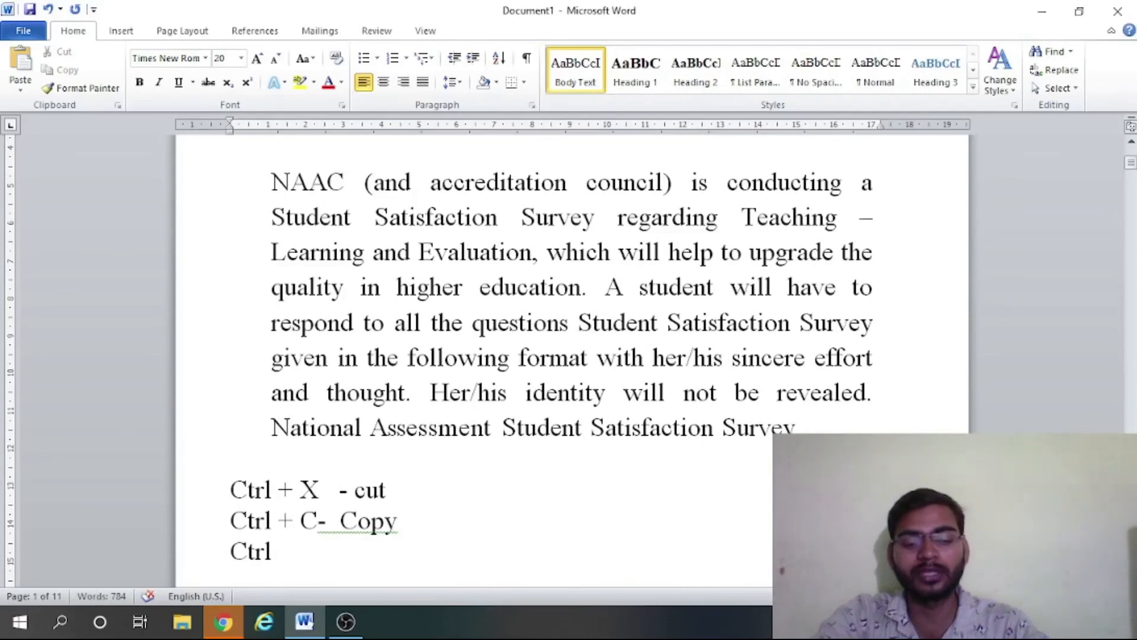
pyautogui.write('  +')
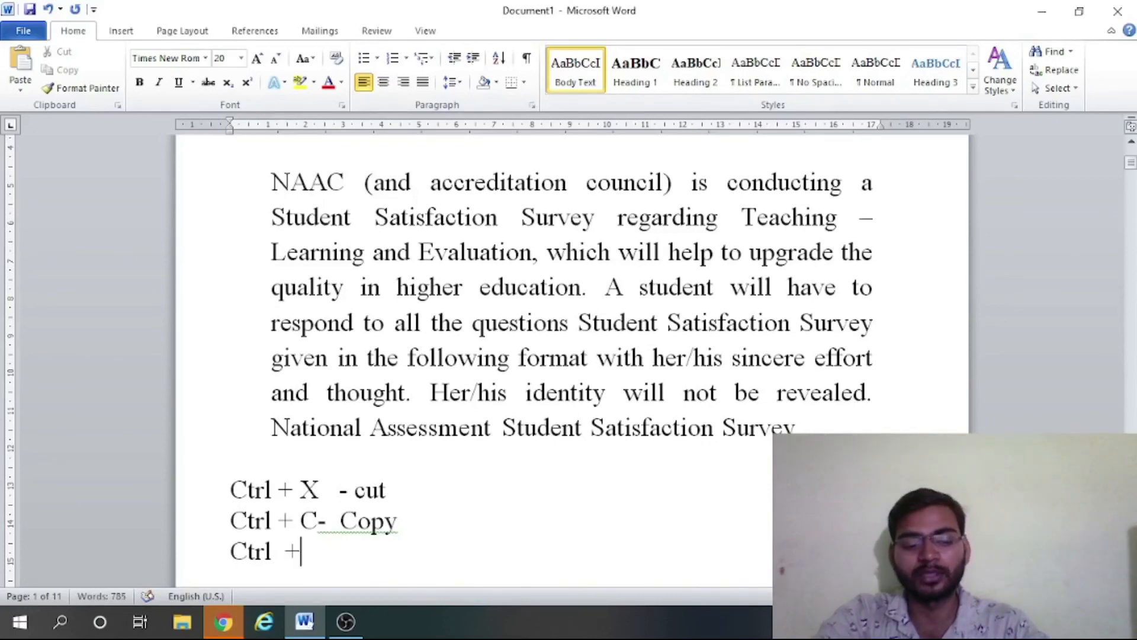
pyautogui.write(' V ')
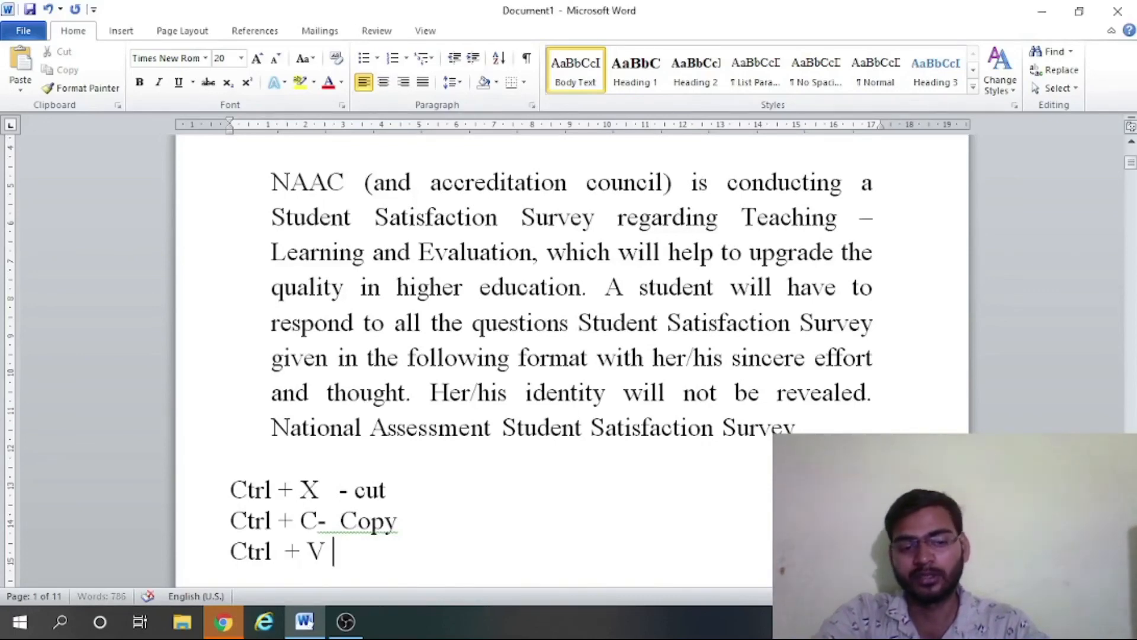
pyautogui.write('-')
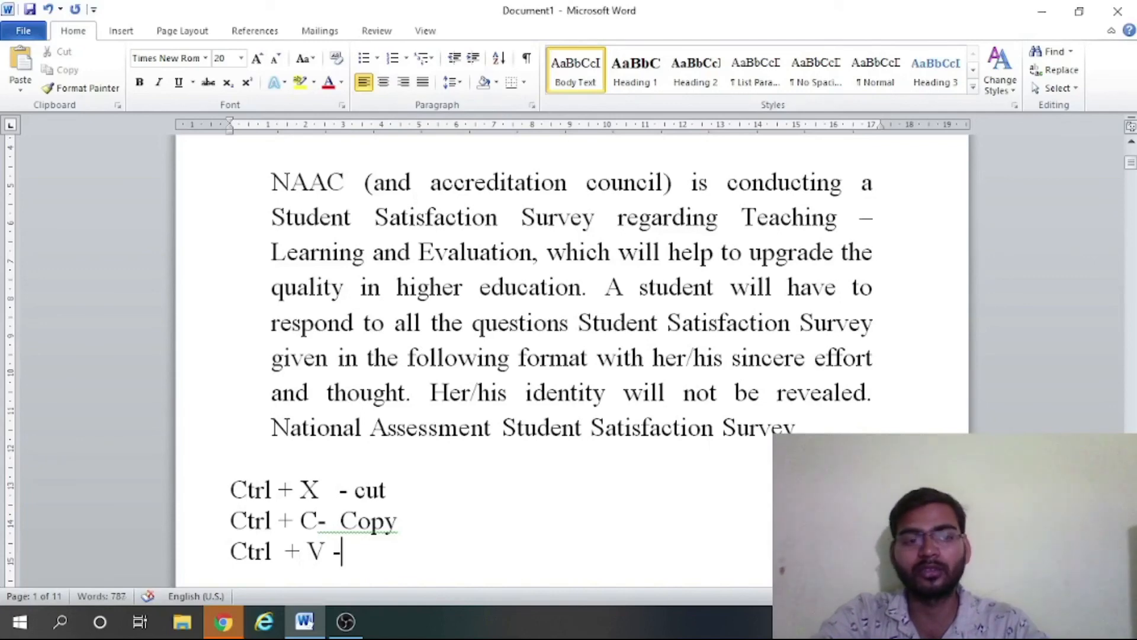
pyautogui.write('Paste')
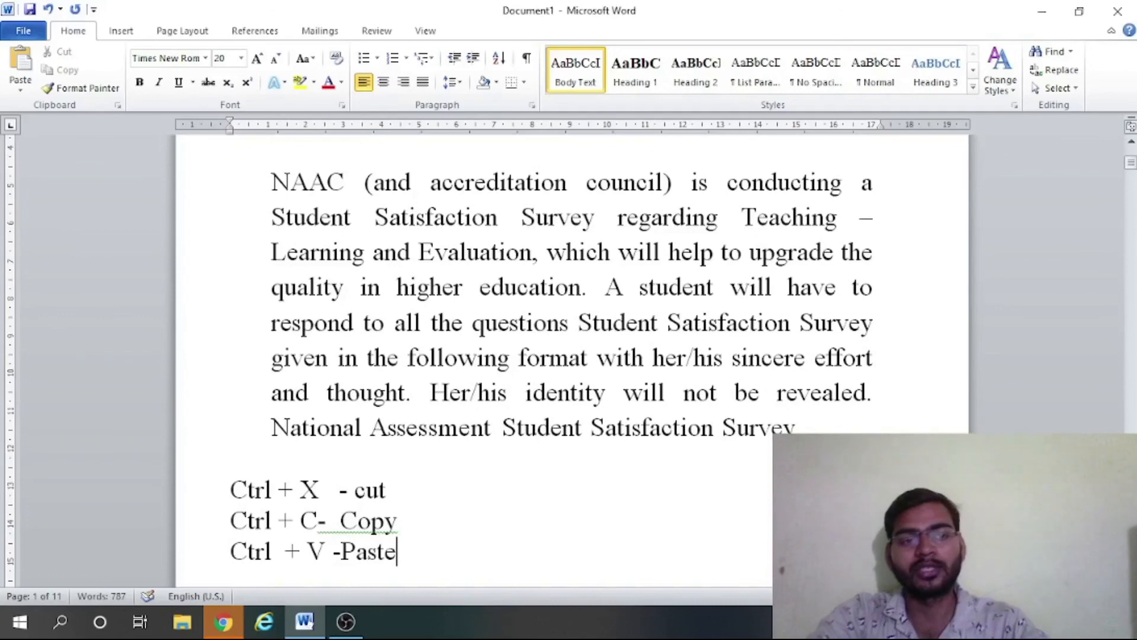